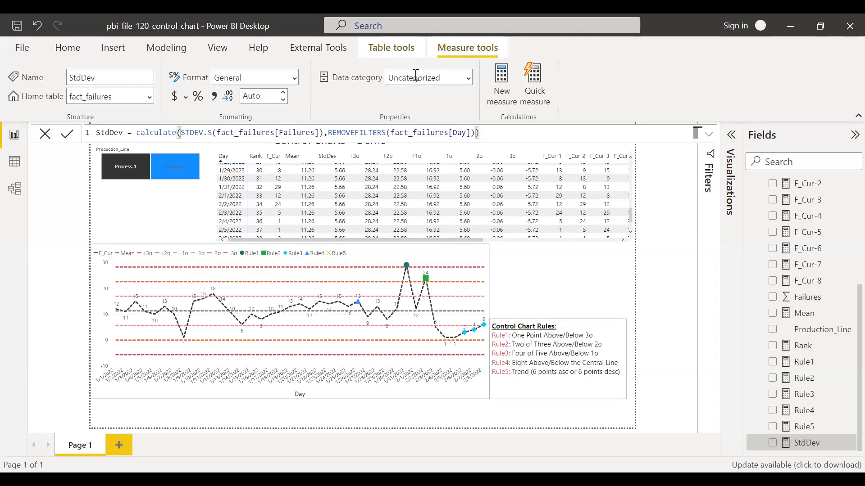
- Inspect the fact_failures data table and the distinct values of its Production_Line column, leaving the column unfiltered
left_click(14, 162)
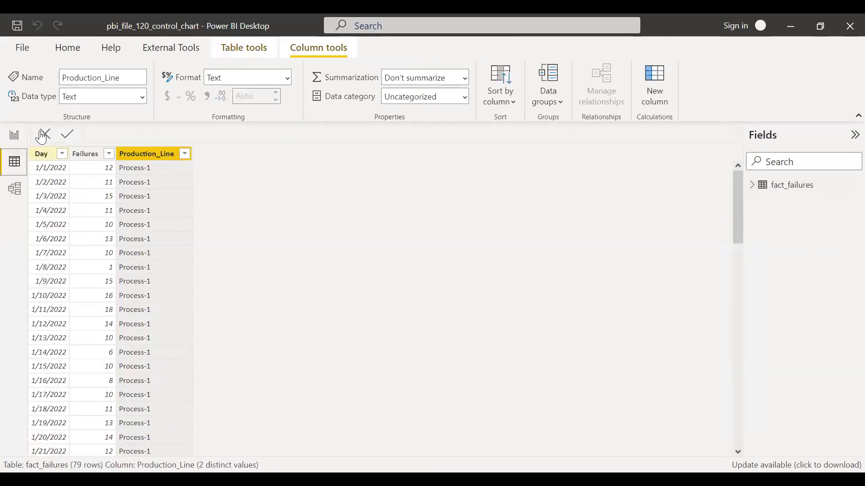
left_click(185, 153)
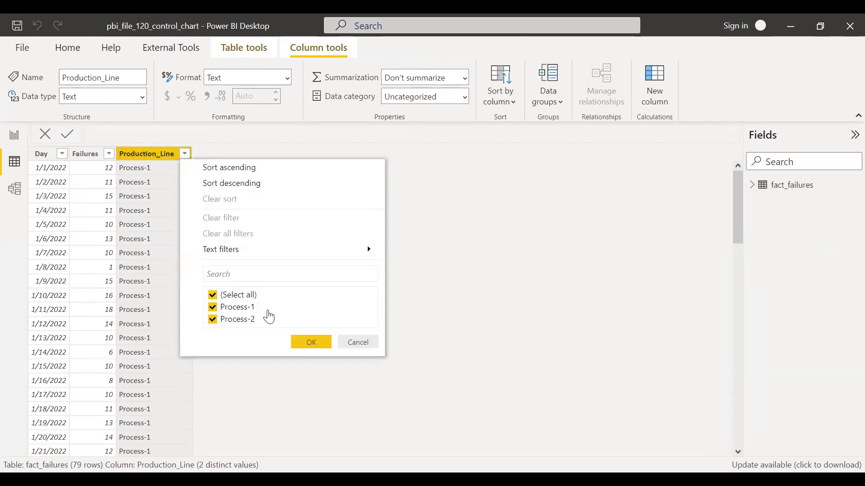
left_click(359, 343)
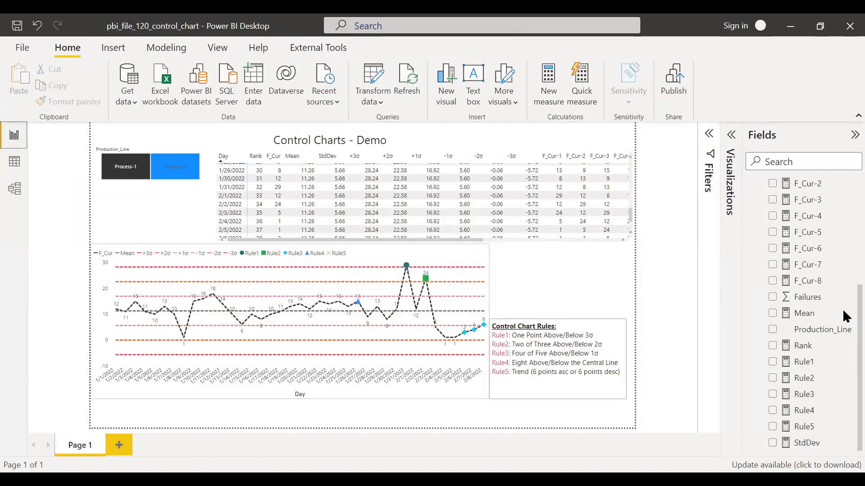
- Review the formulas of the F_Cur, Mean and StdDev measures in the fact_failures table
scroll(844, 303, "up", 5)
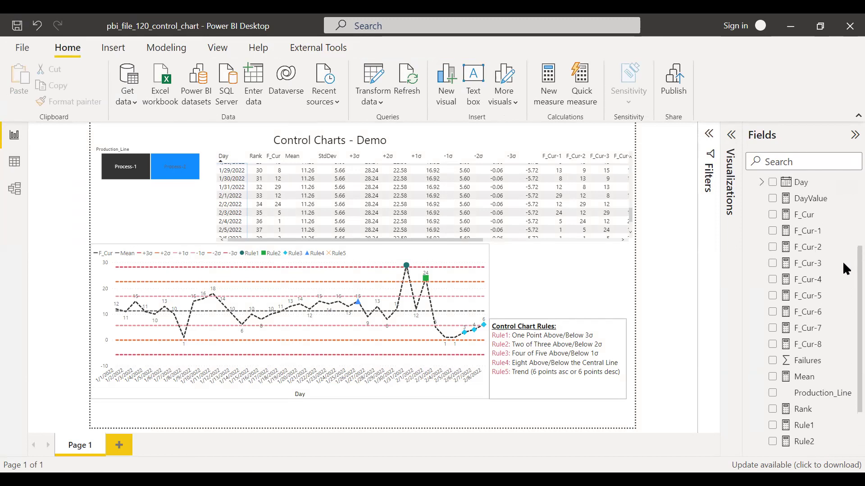
left_click(810, 255)
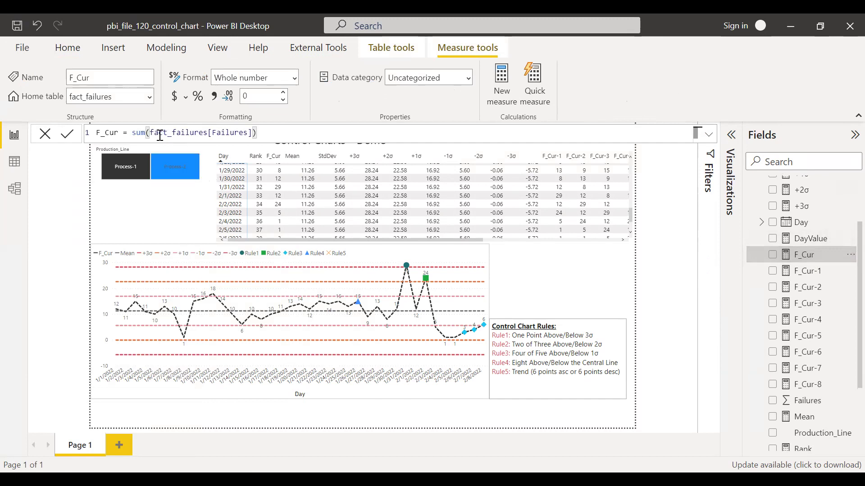
scroll(842, 320, "up", 3)
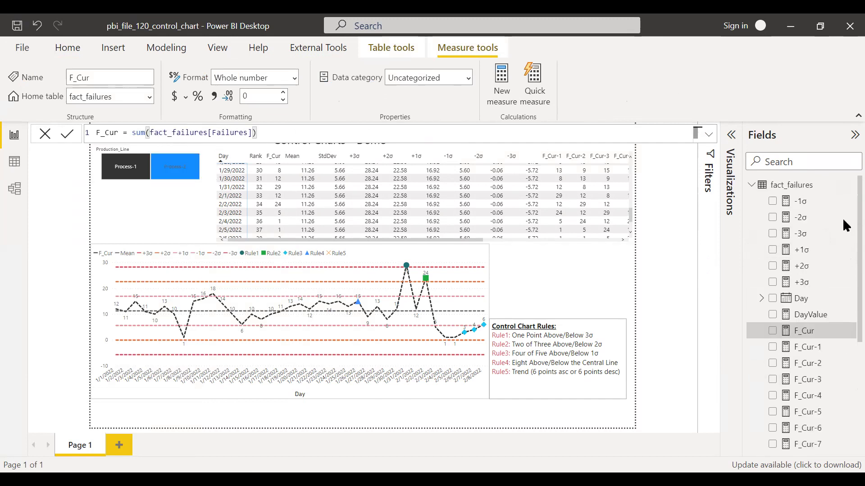
scroll(842, 266, "down", 5)
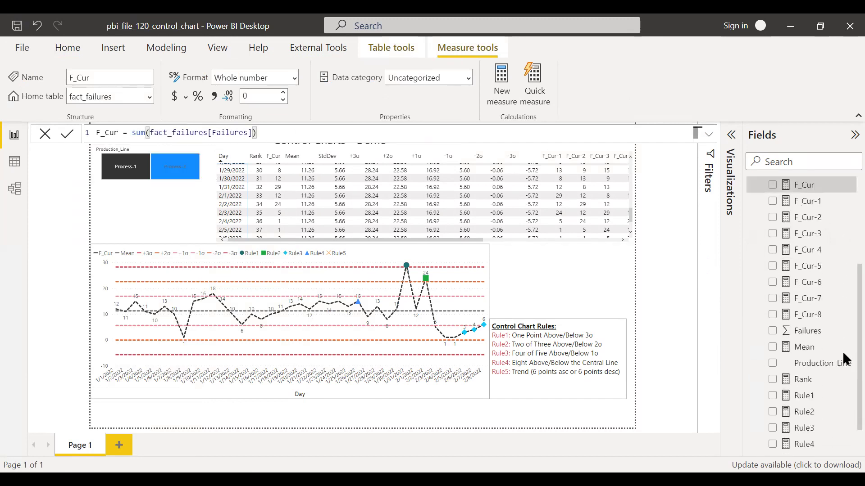
left_click(800, 319)
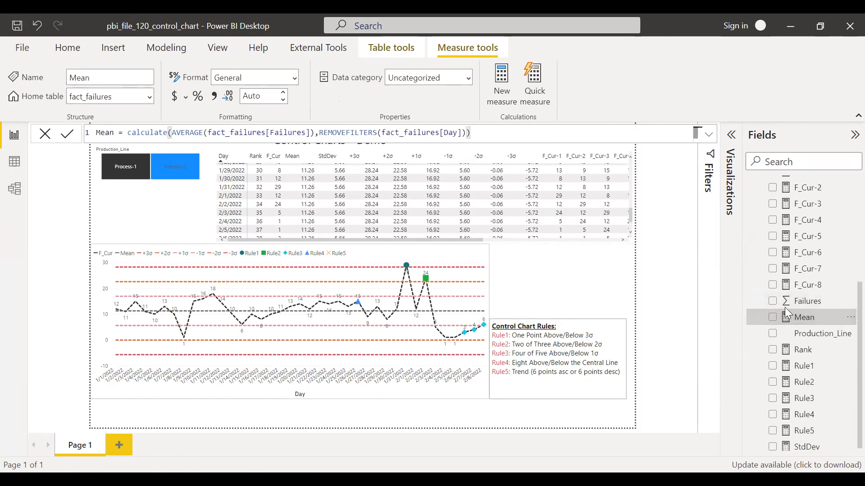
scroll(846, 292, "up", 4)
scroll(843, 216, "up", 2)
scroll(842, 277, "down", 5)
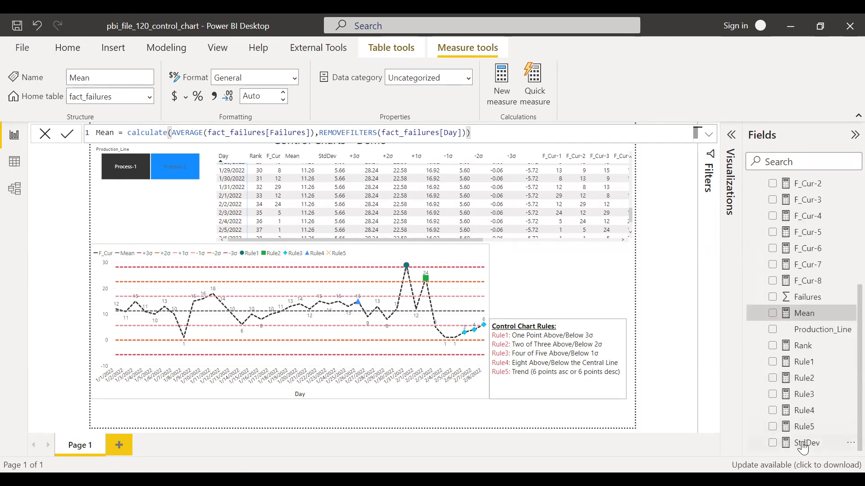
left_click(805, 445)
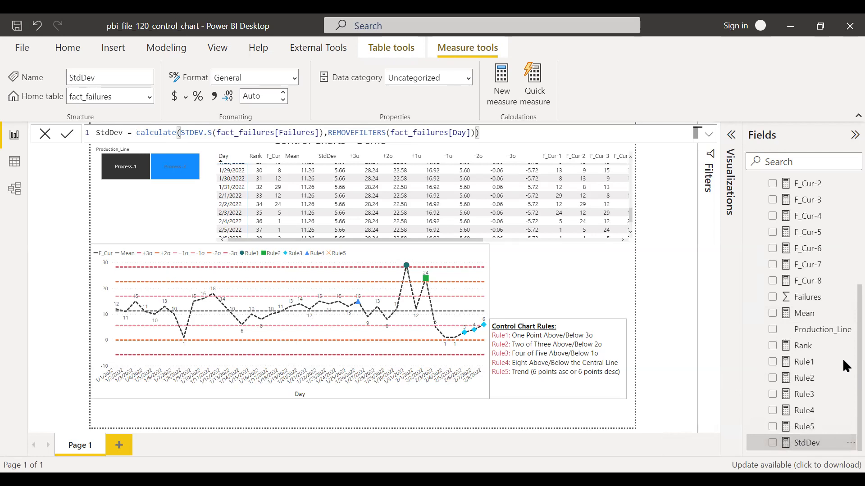
- Review the formulas of the +1σ, +2σ, +3σ, -3σ, -2σ and -1σ control limit measures
scroll(842, 279, "up", 4)
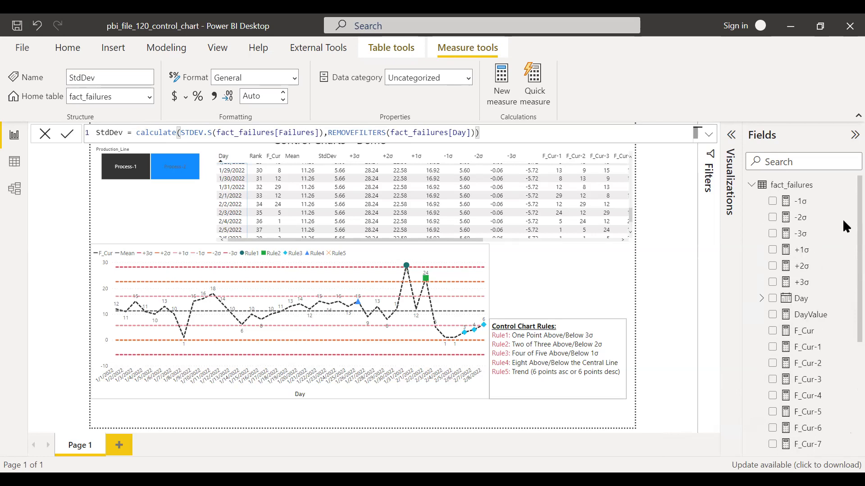
left_click(806, 250)
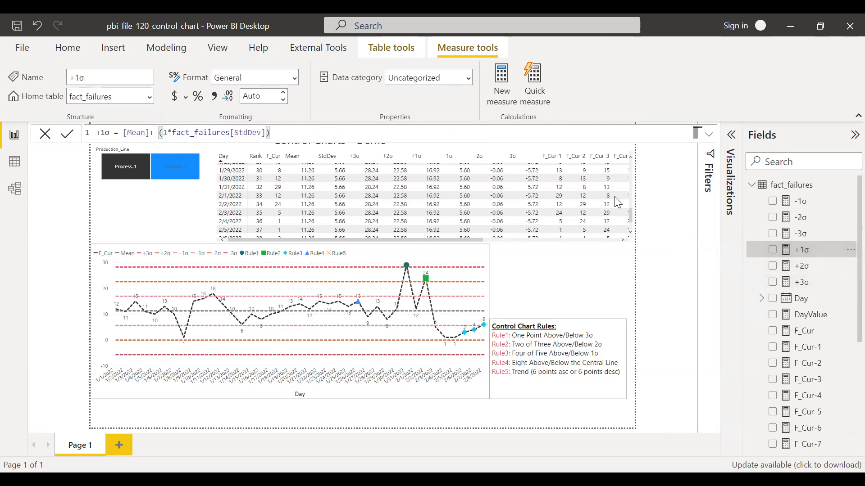
left_click(806, 268)
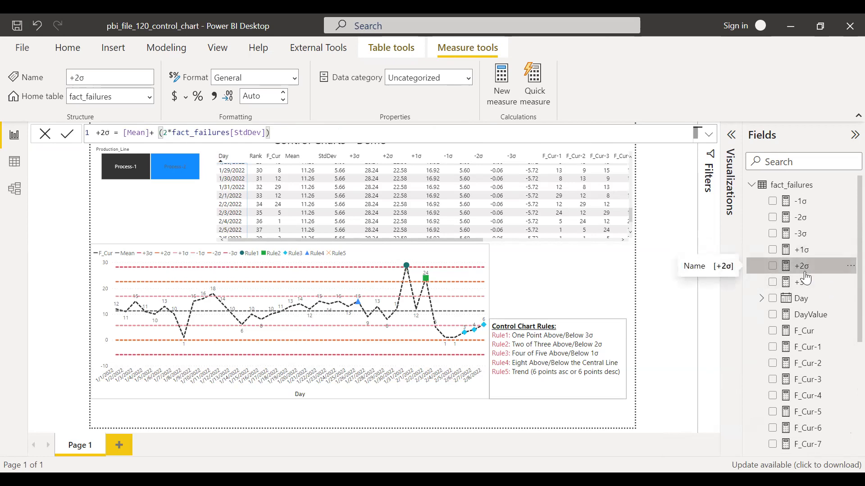
left_click(802, 283)
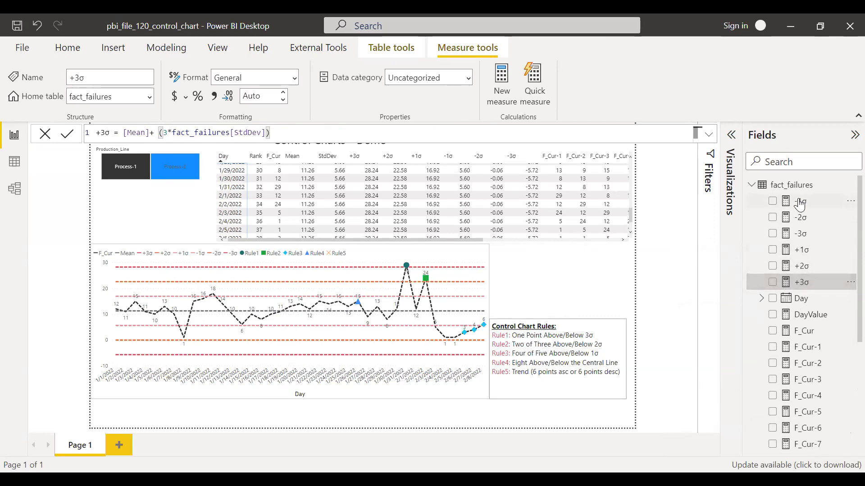
left_click(803, 235)
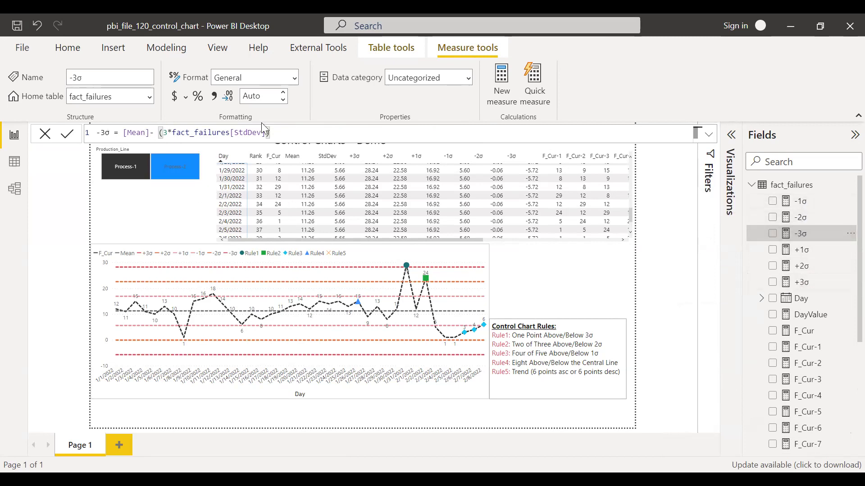
left_click(802, 222)
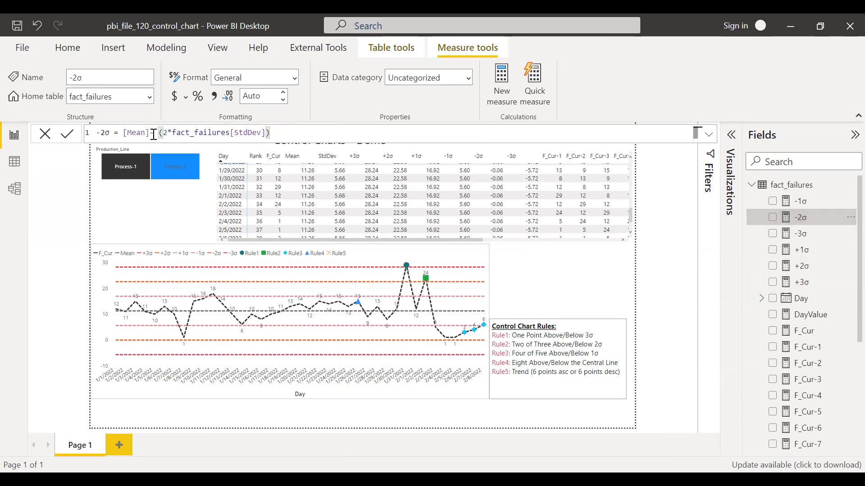
left_click(810, 205)
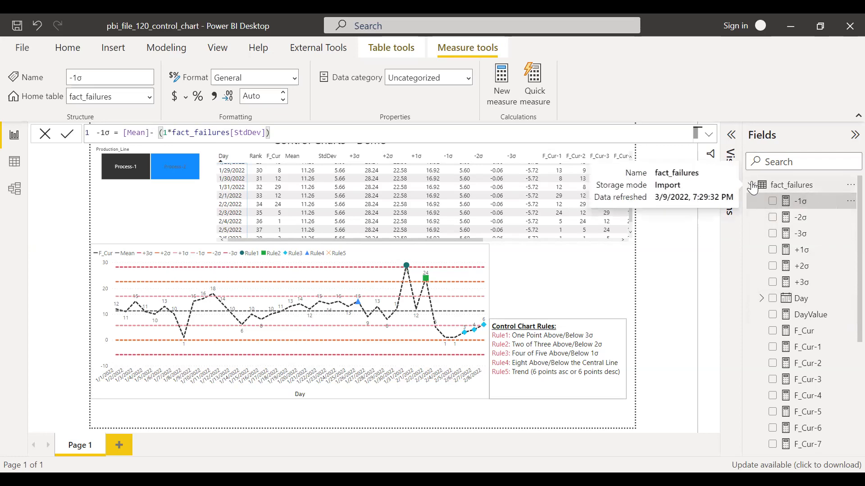
left_click(674, 246)
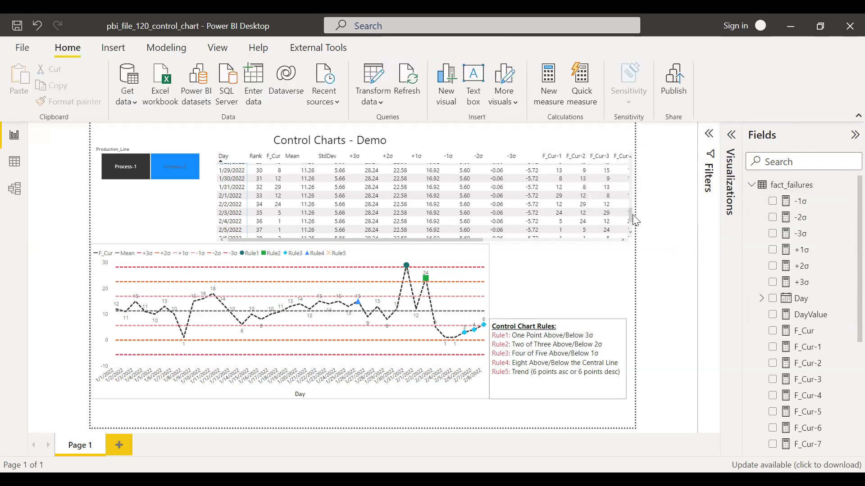
- Examine the earliest rows of the report table and the fields assigned to the line chart's axis and values
left_click_drag(633, 220, 628, 161)
left_click(580, 166)
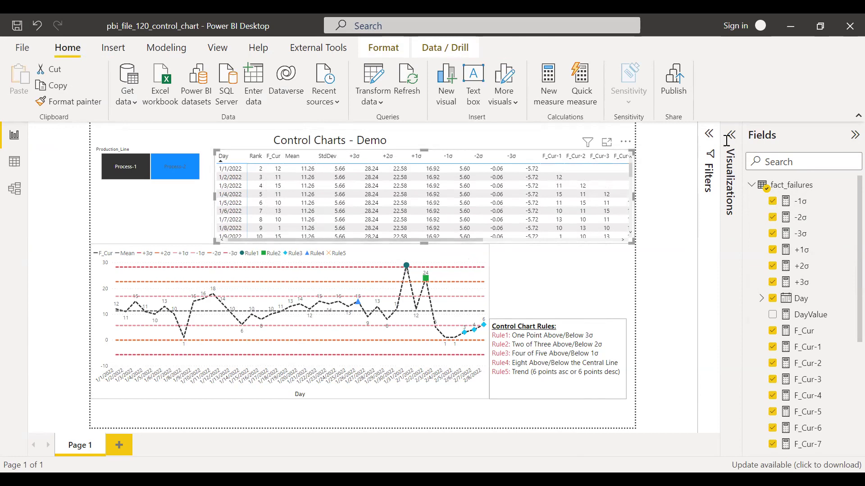
left_click(726, 341)
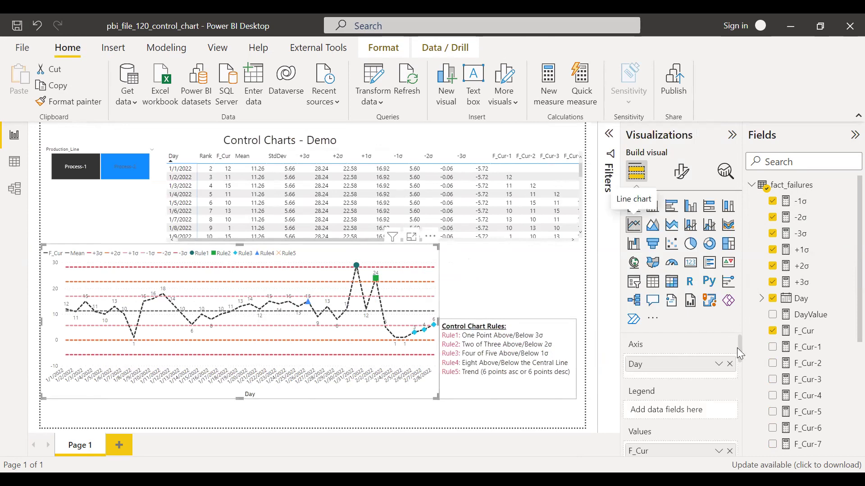
left_click_drag(737, 343, 742, 367)
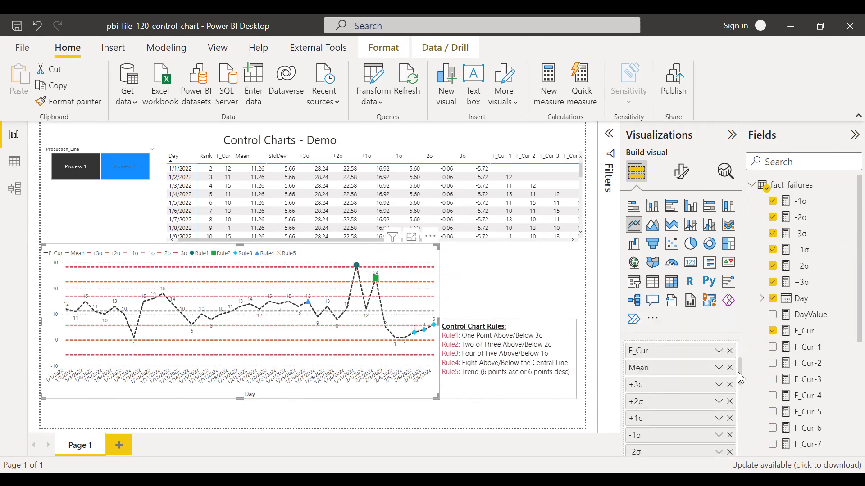
scroll(740, 378, "down", 3)
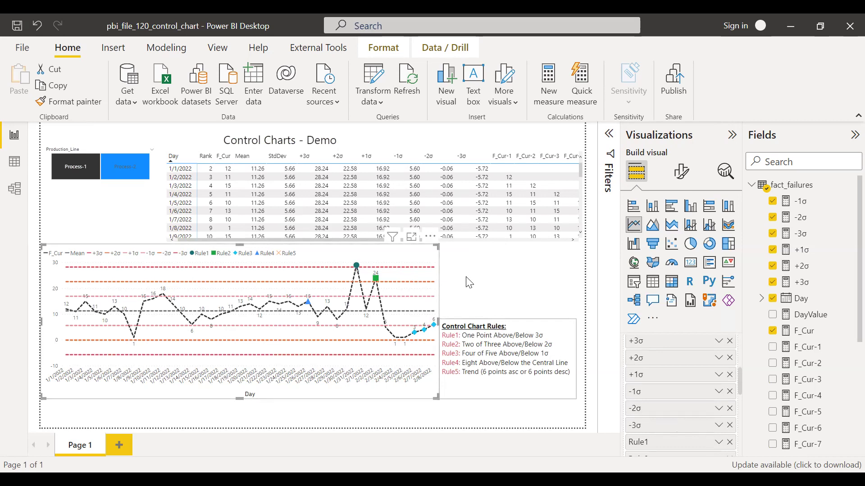
- Examine the line chart's Lines formatting, including the list of customizable series and the shape settings
left_click(681, 172)
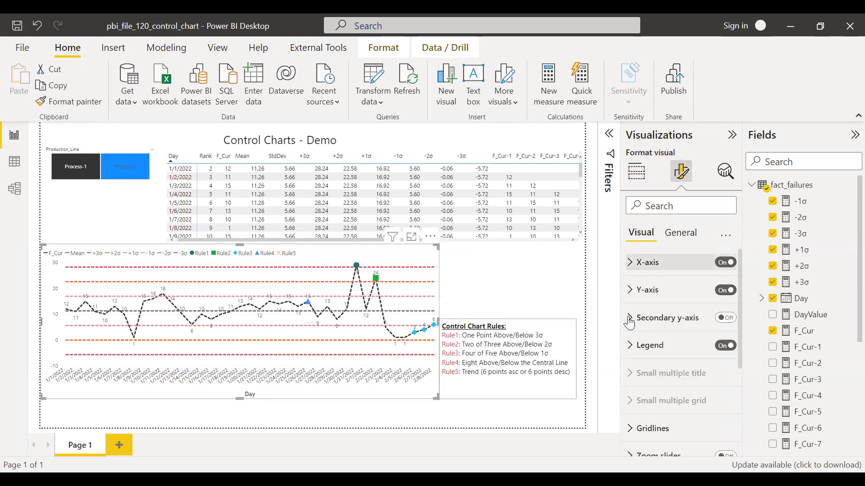
scroll(741, 335, "down", 3)
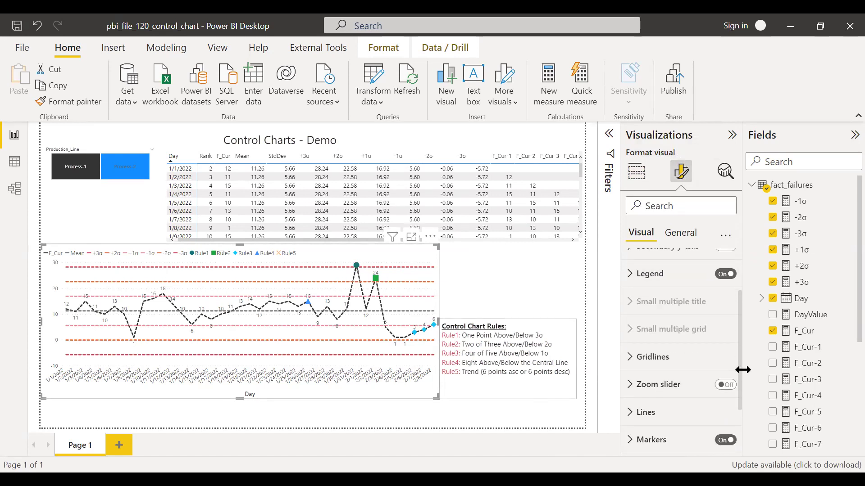
scroll(743, 393, "down", 2)
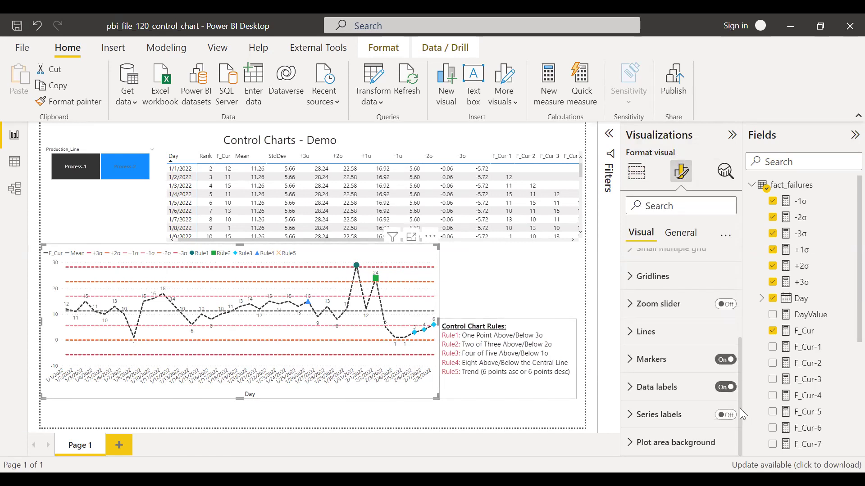
left_click(644, 329)
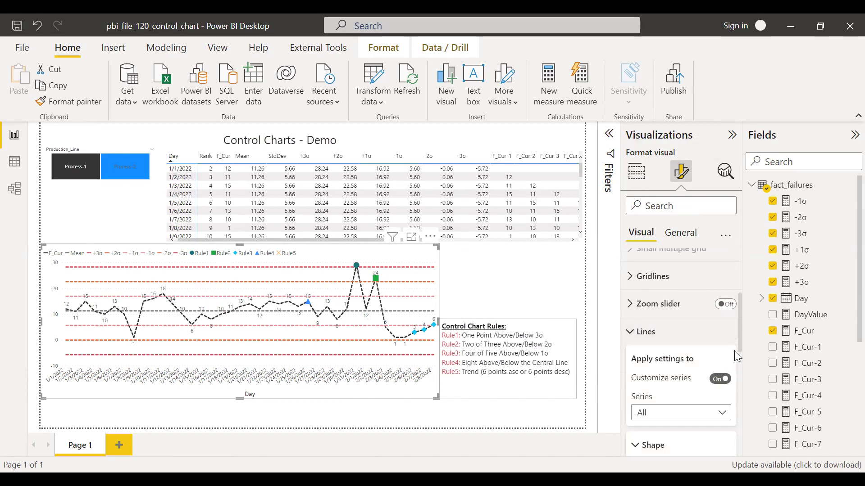
scroll(740, 349, "down", 3)
scroll(734, 352, "up", 2)
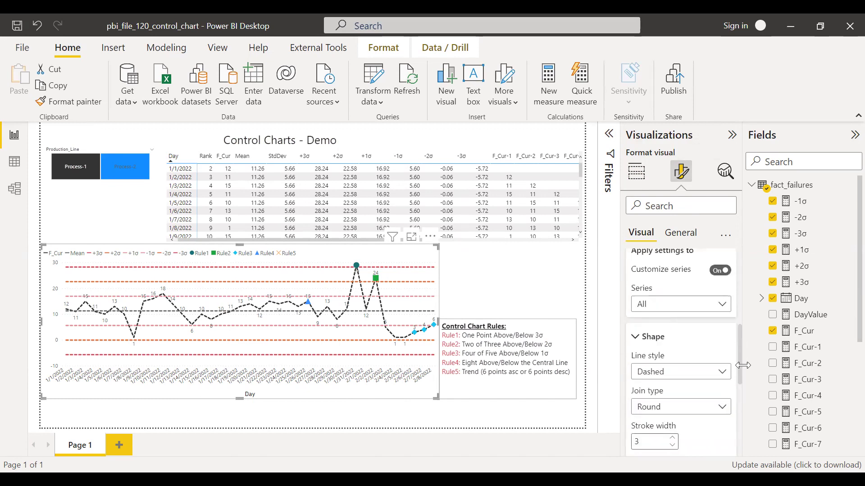
left_click(721, 347)
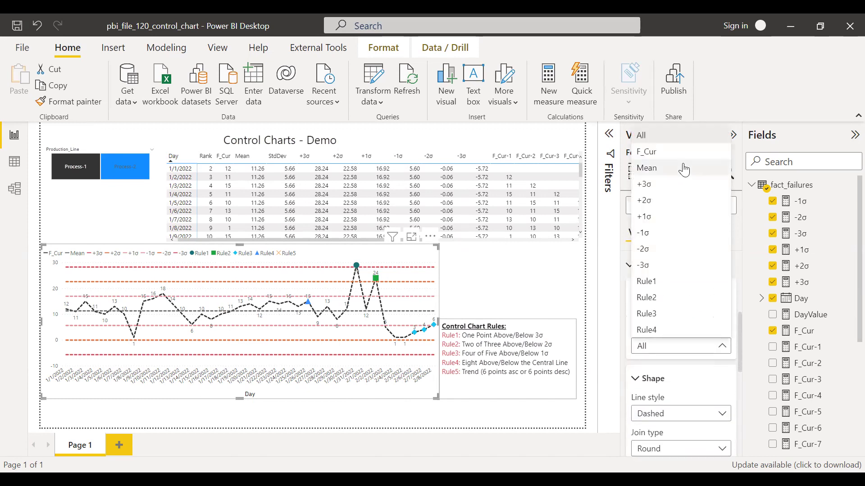
left_click(726, 341)
left_click_drag(737, 350, 742, 388)
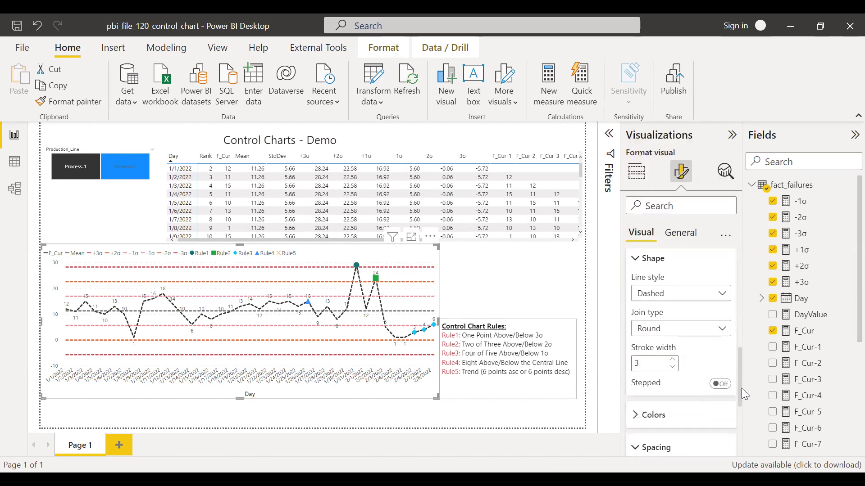
- Examine the line colors assigned to the chart's series, and leave the chart deselected
left_click(640, 407)
left_click_drag(741, 345, 741, 357)
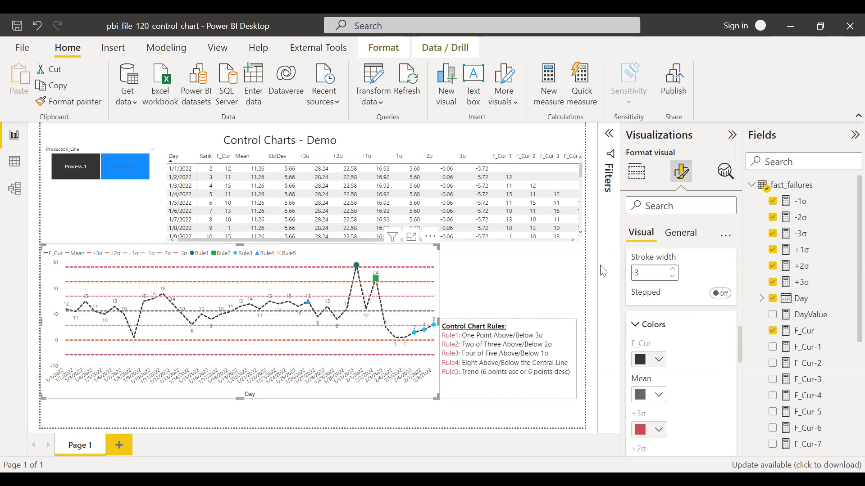
left_click(555, 277)
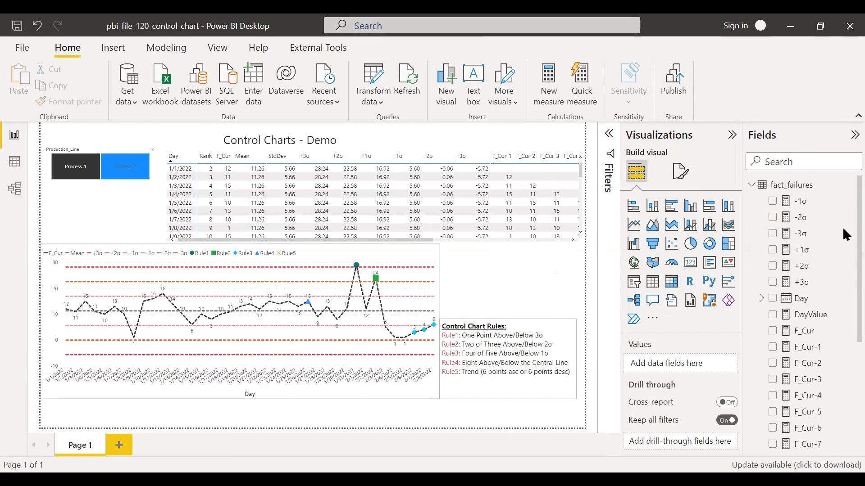
- Review the formulas of the DayValue and Rank measures in the fact_failures table
scroll(843, 232, "down", 1)
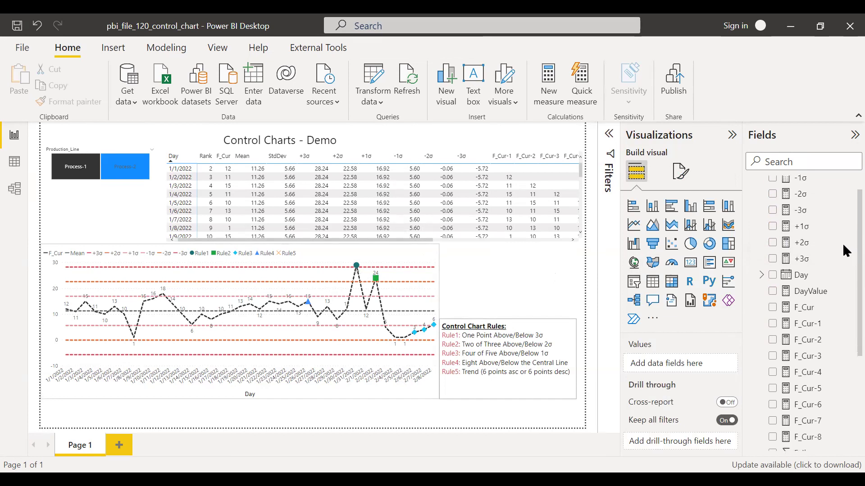
left_click(809, 291)
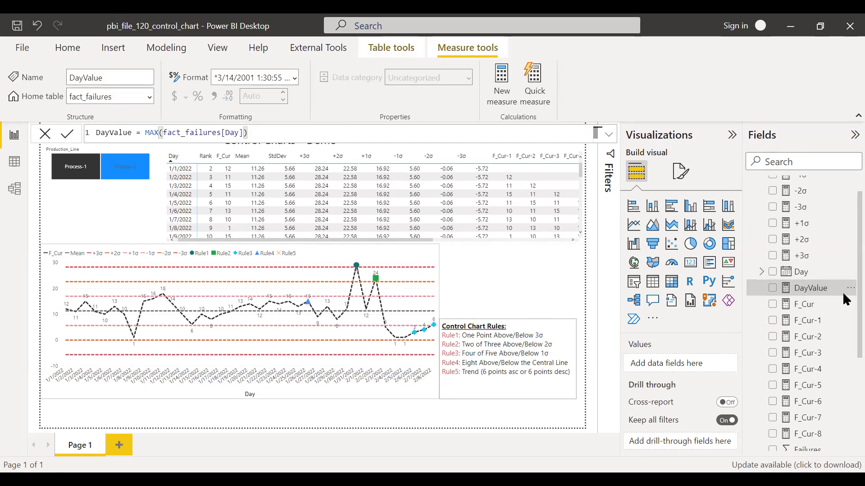
scroll(843, 302, "down", 3)
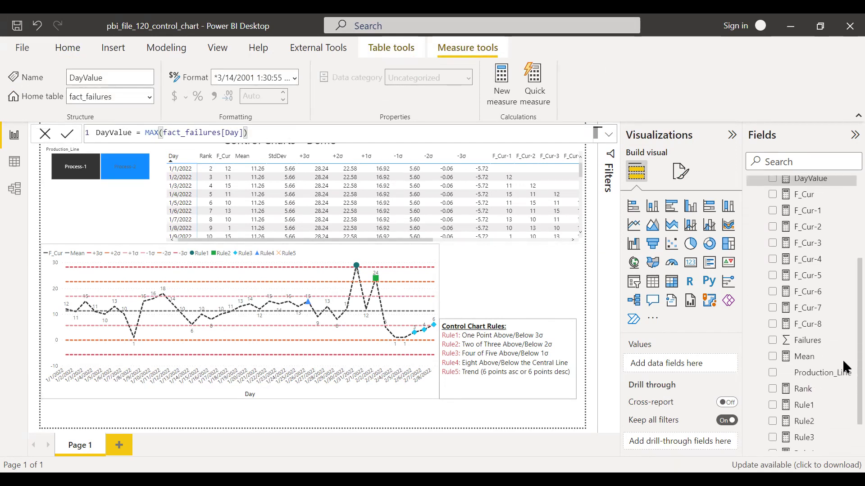
left_click(811, 395)
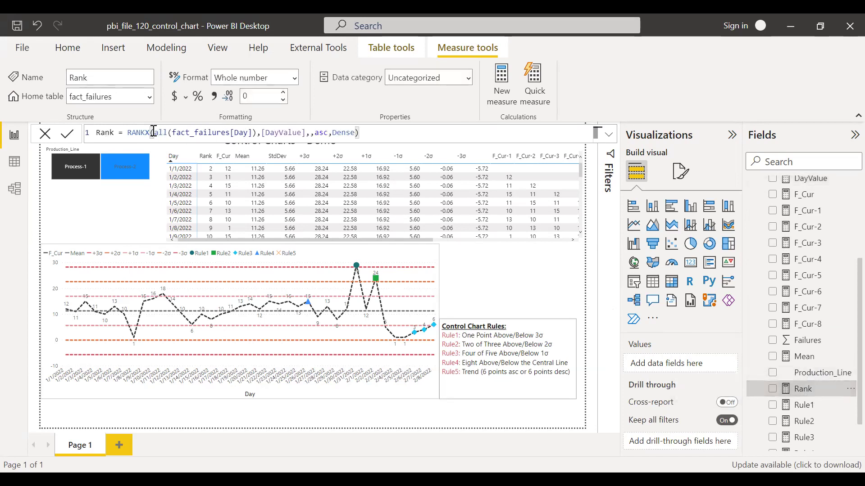
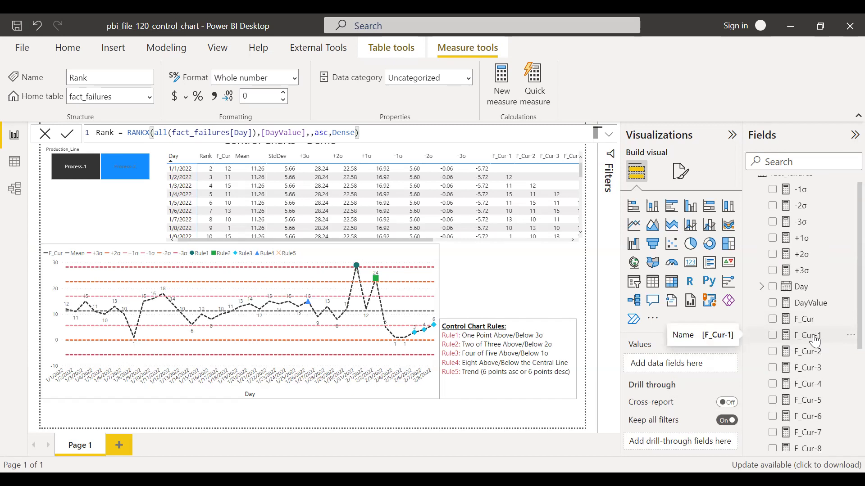
- Review the F_Cur-1 measure's formula, including its v_rank variable and the CALCULATE filter on Rank, and compare it with the report table
left_click(813, 337)
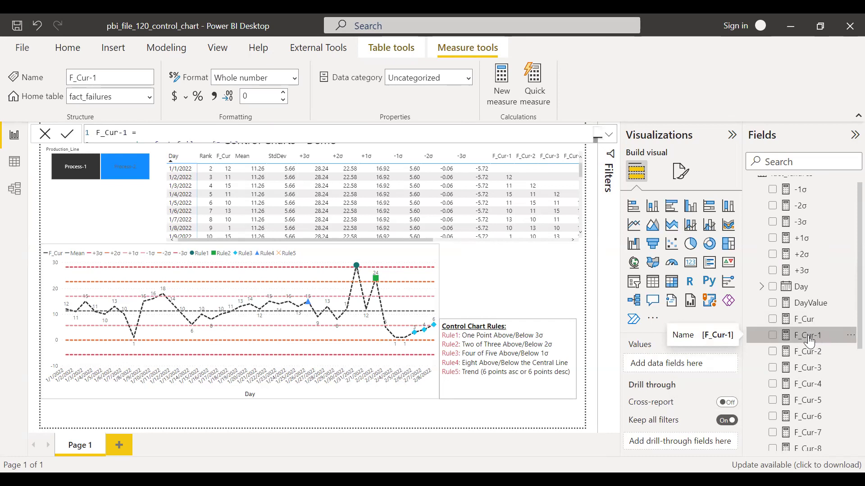
left_click(611, 136)
left_click(130, 145)
key("End")
left_click_drag(151, 141, 144, 143)
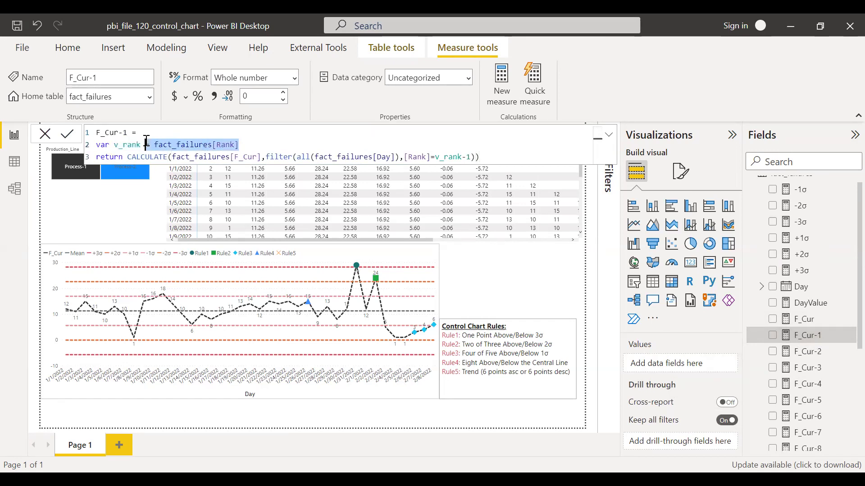
left_click_drag(491, 159, 182, 156)
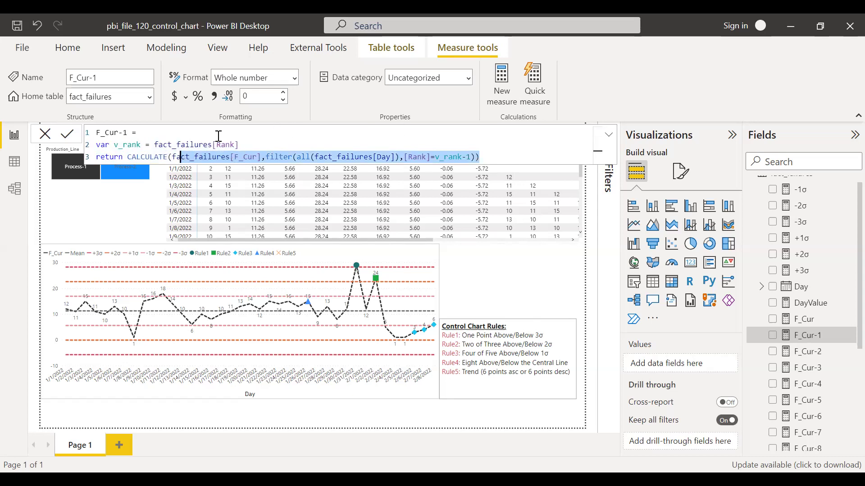
left_click(126, 145)
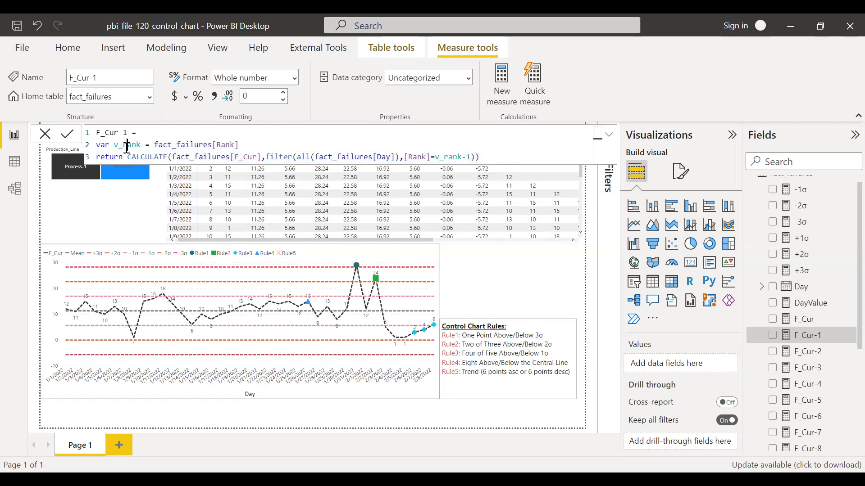
left_click(467, 157)
left_click(610, 135)
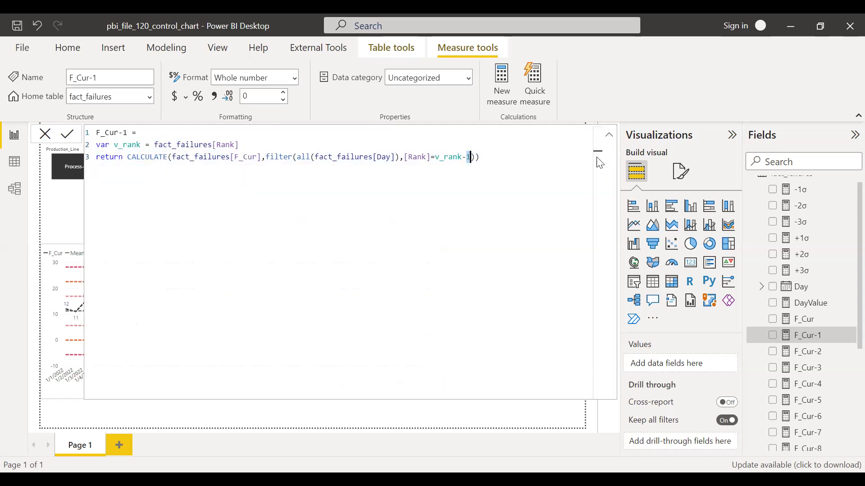
left_click(611, 135)
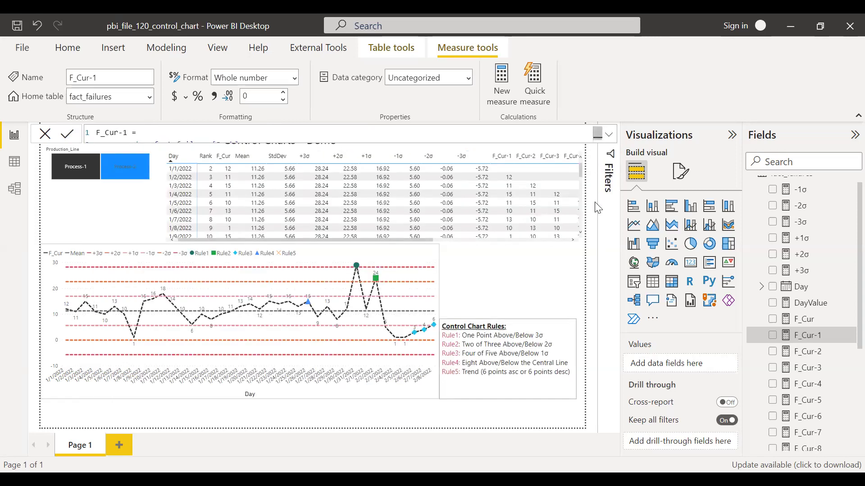
left_click(556, 177)
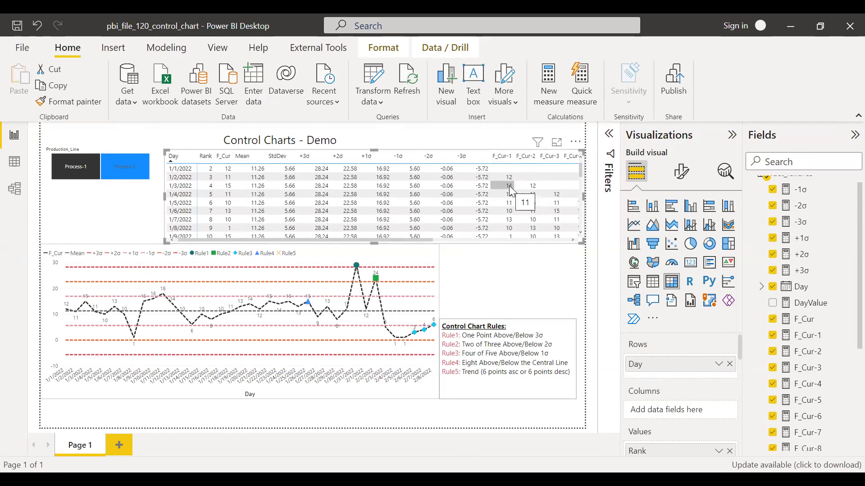
- Review the formulas of the F_Cur-2 through F_Cur-8 measures and view their columns in the report table
scroll(842, 347, "down", 2)
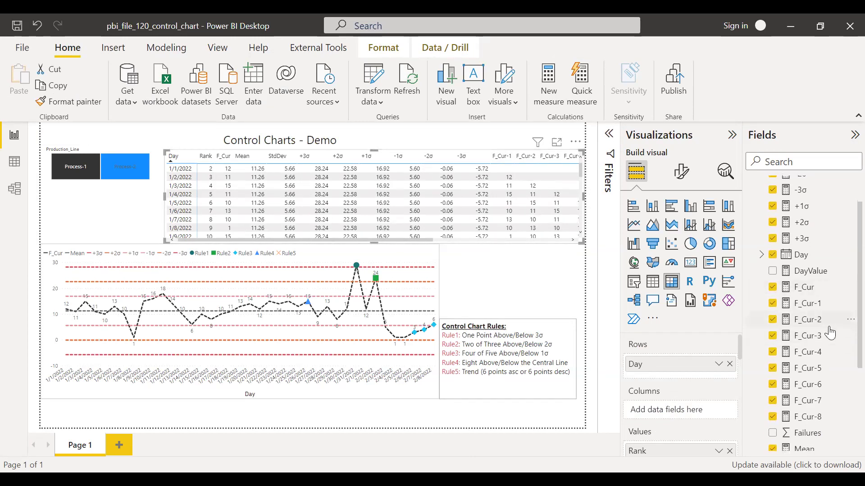
left_click(814, 325)
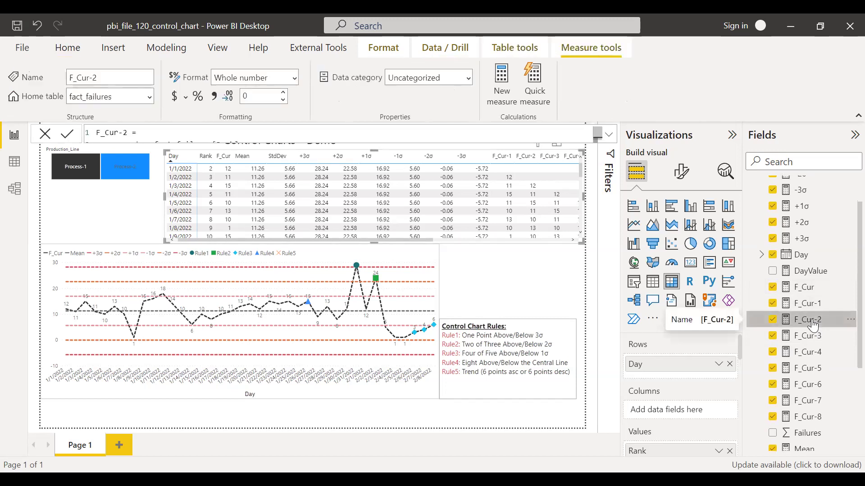
left_click(610, 143)
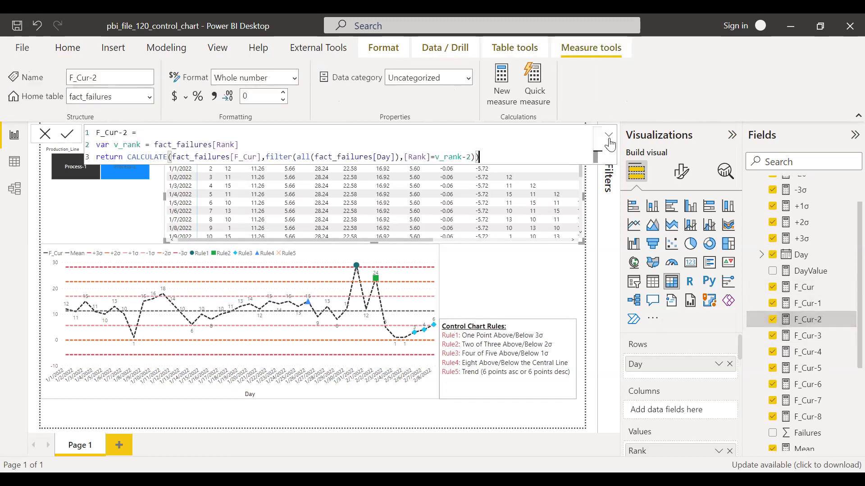
left_click(470, 157)
left_click(819, 337)
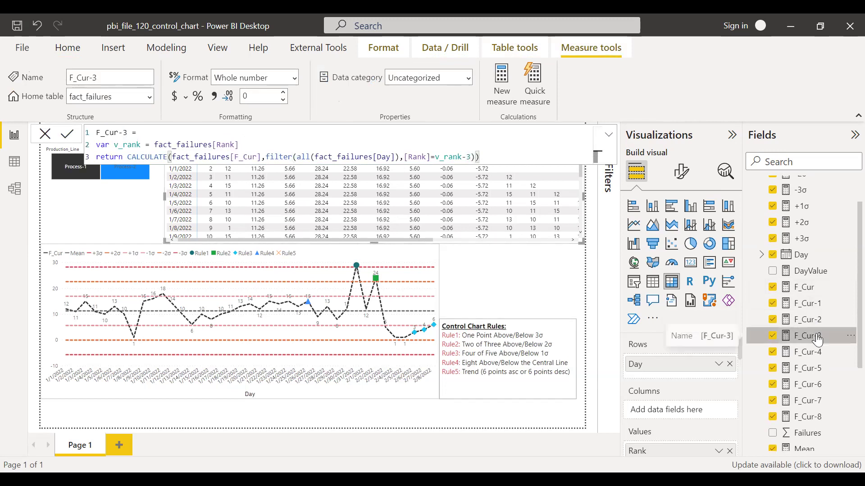
left_click(819, 353)
left_click(821, 369)
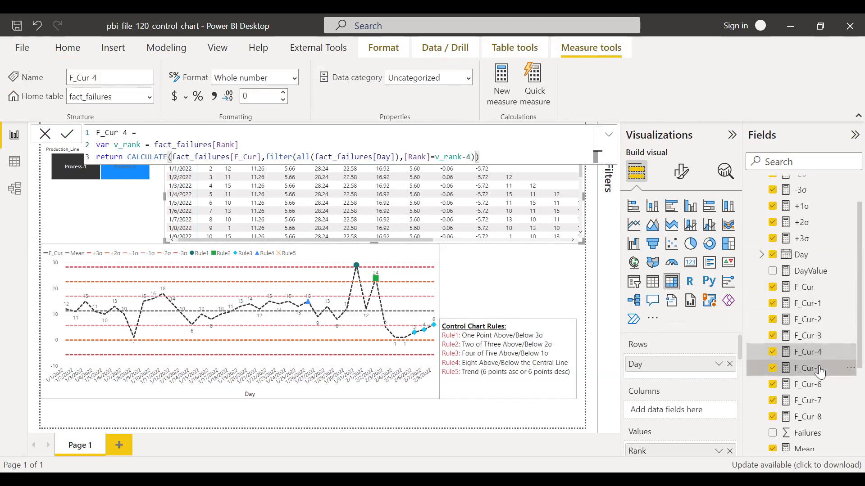
left_click(820, 385)
left_click(821, 401)
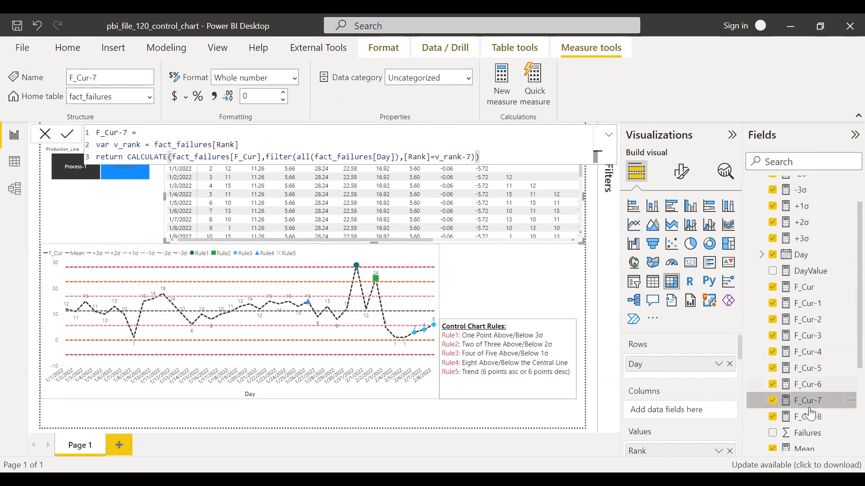
left_click(820, 418)
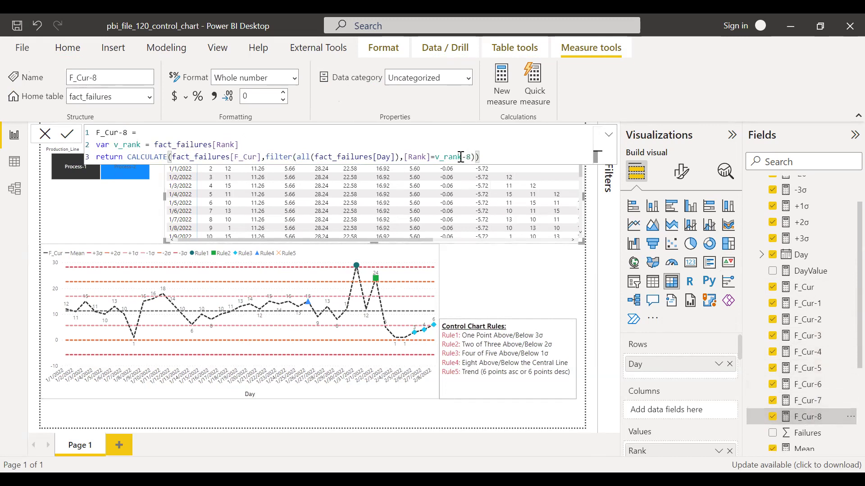
left_click_drag(473, 158, 467, 158)
left_click(610, 135)
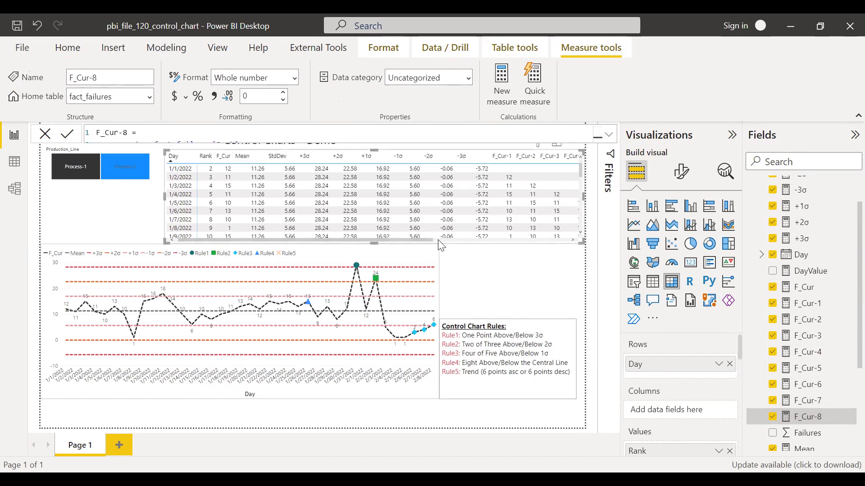
left_click(444, 241)
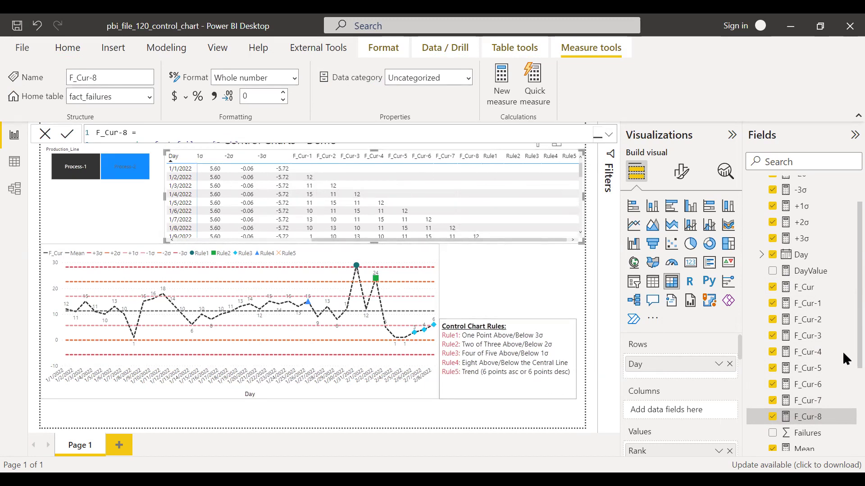
- Review the full formula of the Rule1 measure in the fact_failures table
scroll(842, 360, "down", 5)
scroll(843, 419, "down", 2)
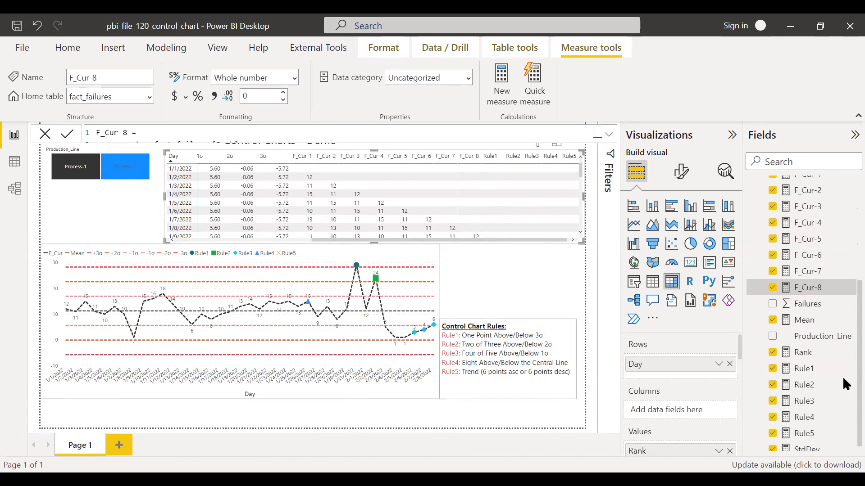
scroll(842, 379, "down", 1)
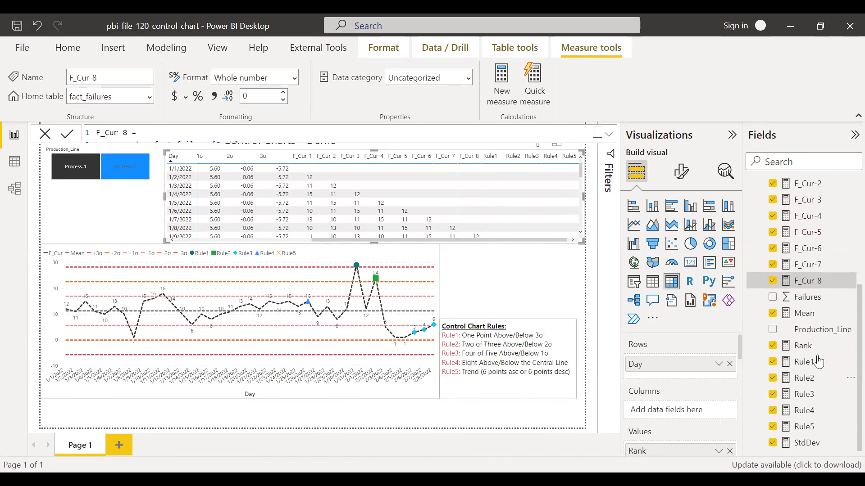
left_click(809, 367)
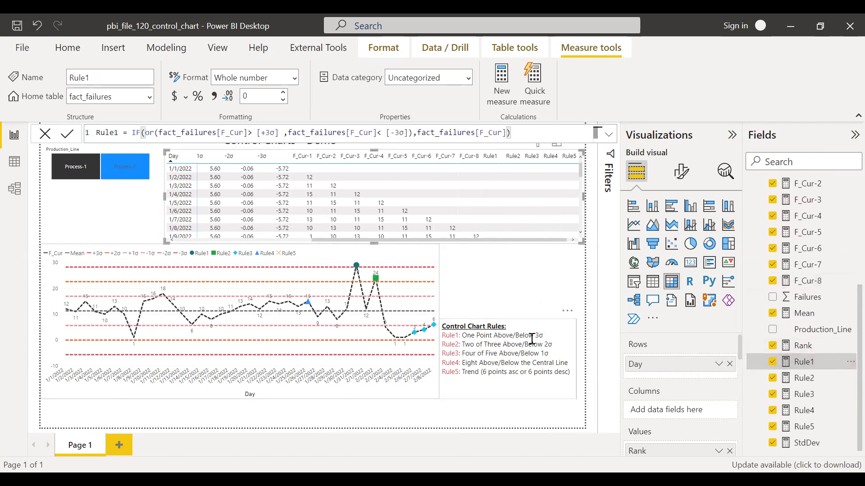
left_click(608, 138)
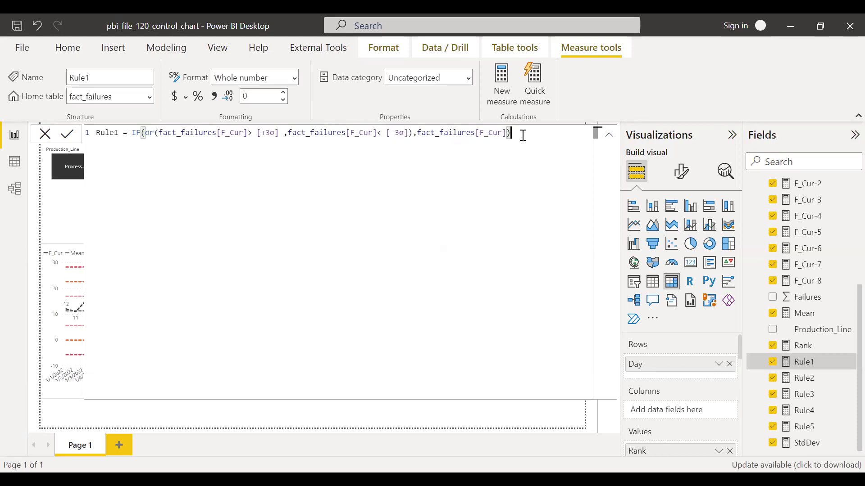
key("shift+Home")
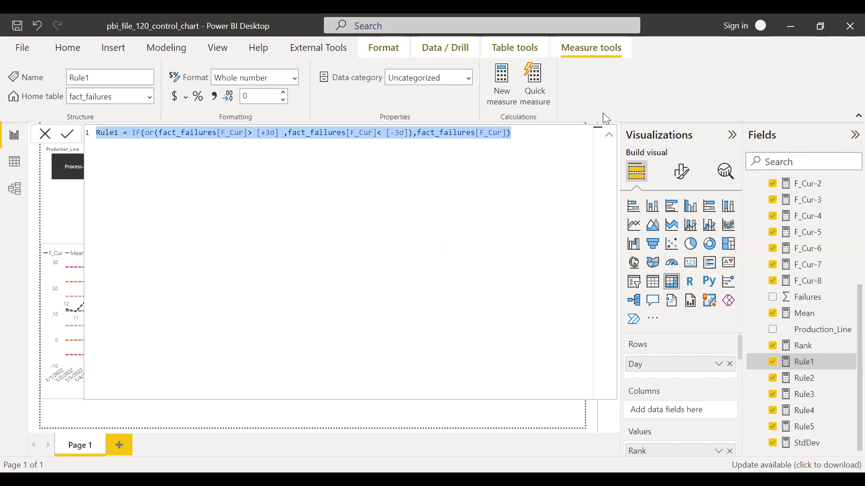
left_click(608, 137)
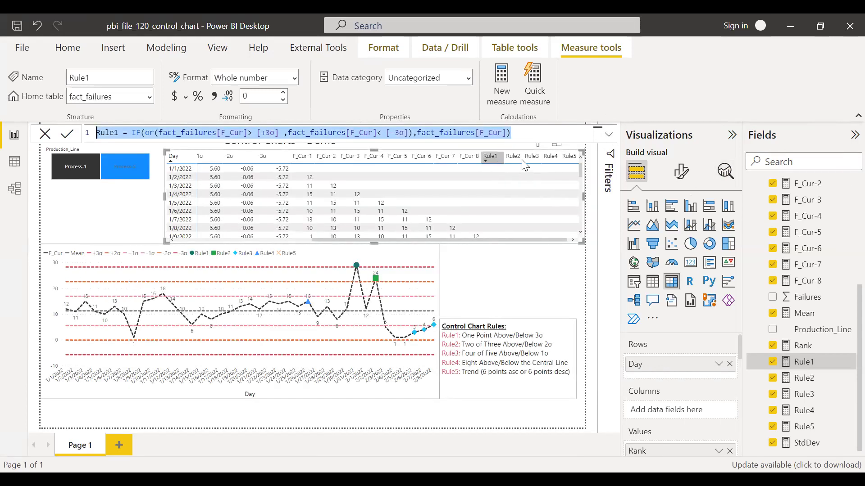
- Examine the report table's 1/31/2022 row, comparing its F_Cur value and +3σ limit with the Rule1 column
left_click(580, 232)
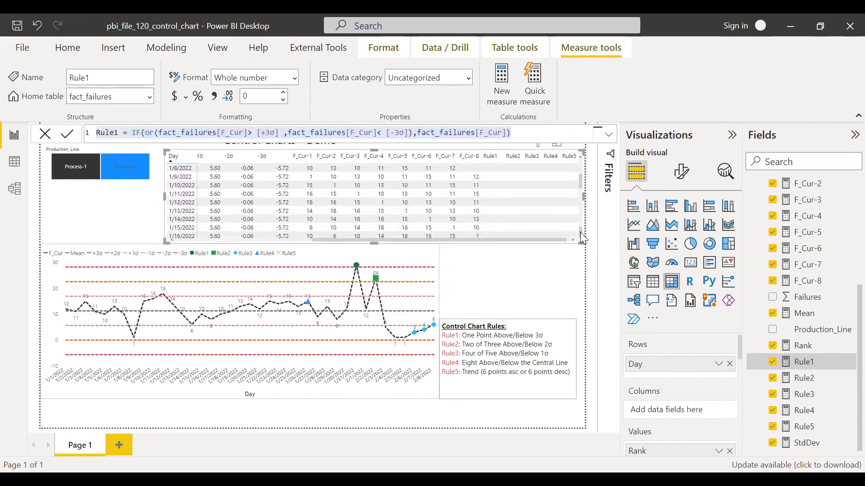
left_click(580, 232)
left_click(580, 233)
left_click(580, 232)
left_click(580, 233)
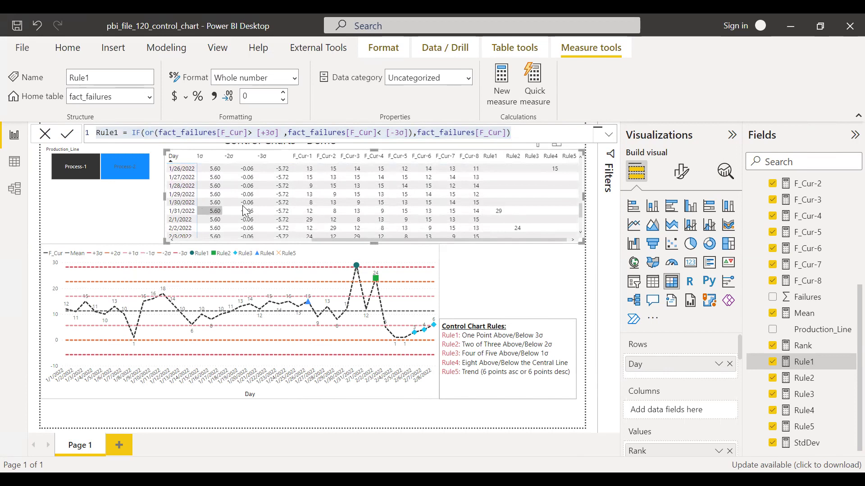
left_click_drag(350, 240, 219, 238)
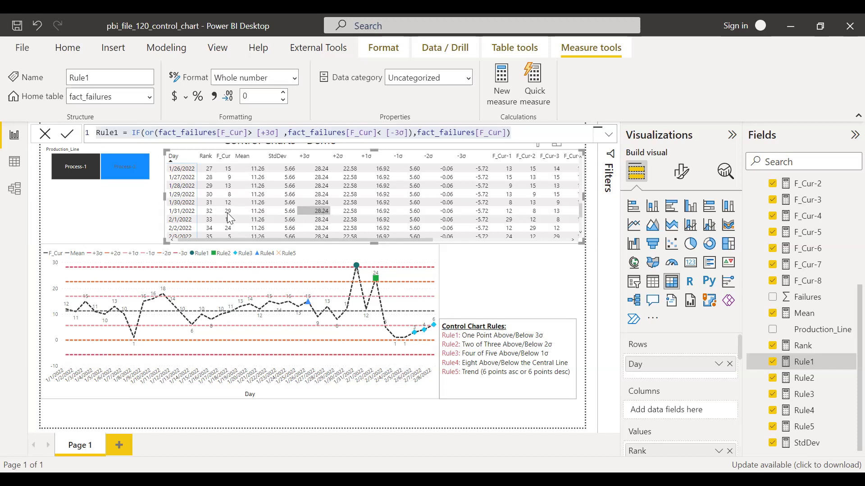
left_click_drag(415, 240, 536, 245)
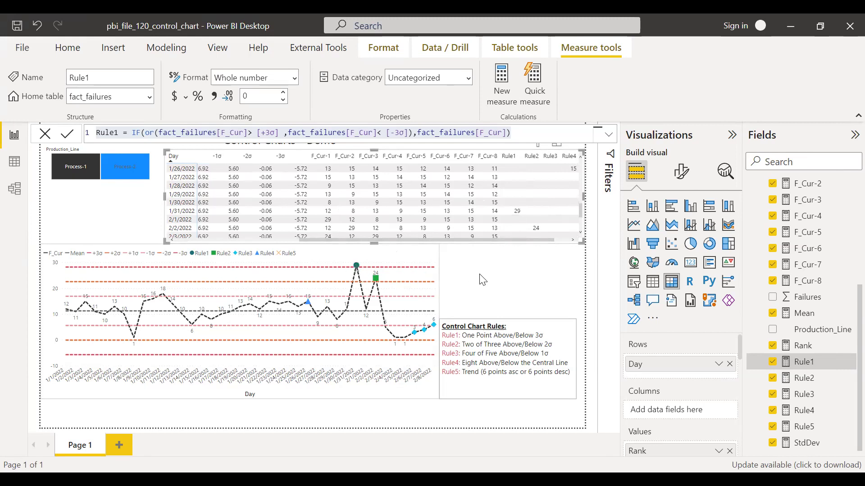
- Examine the Rule2 measure's formula, focusing on the LC conditions that compare F_Cur, F_Cur-1 and F_Cur-2 with -2σ
left_click(803, 378)
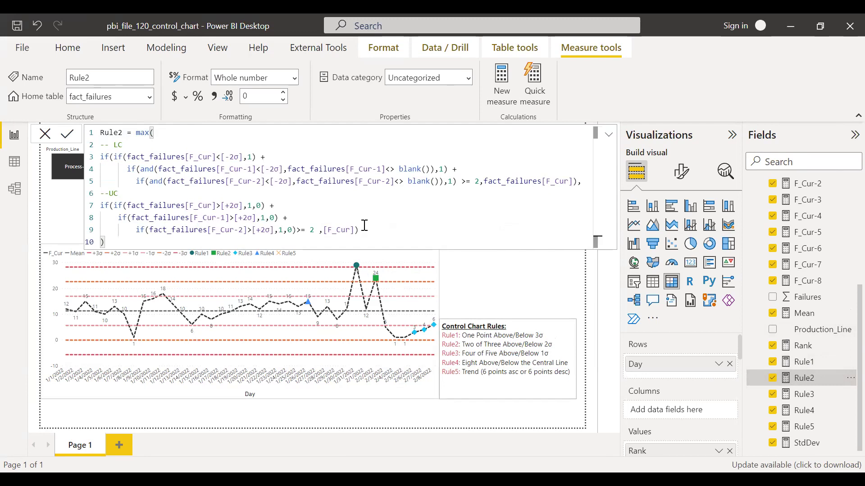
left_click_drag(359, 230, 87, 141)
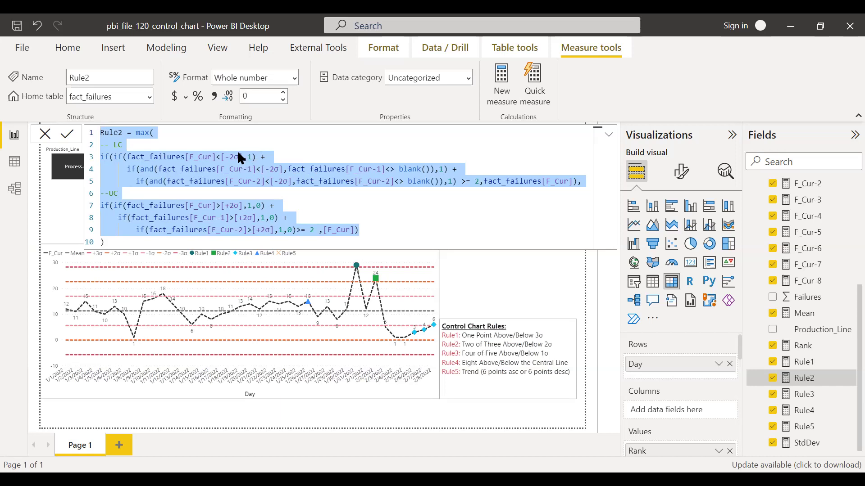
left_click(262, 157)
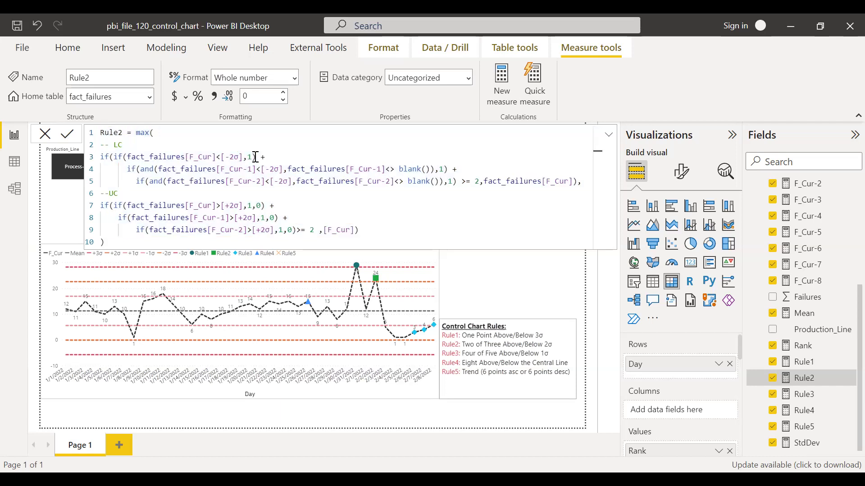
left_click_drag(260, 156, 189, 157)
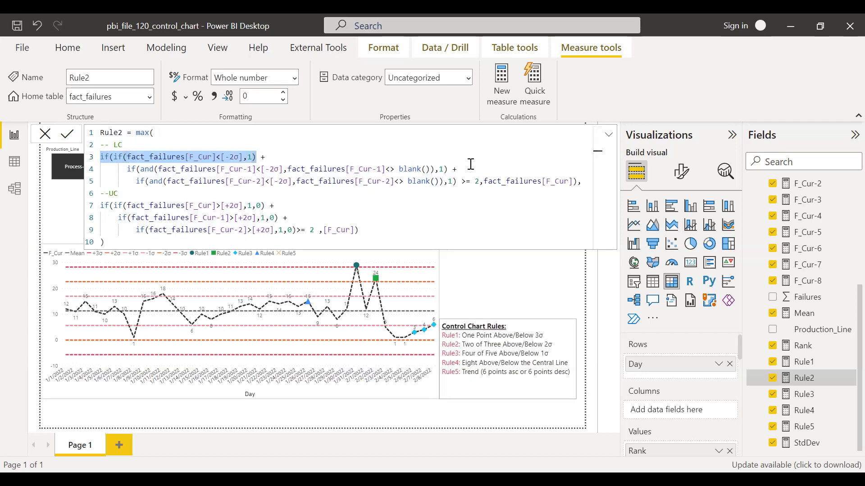
left_click(251, 157)
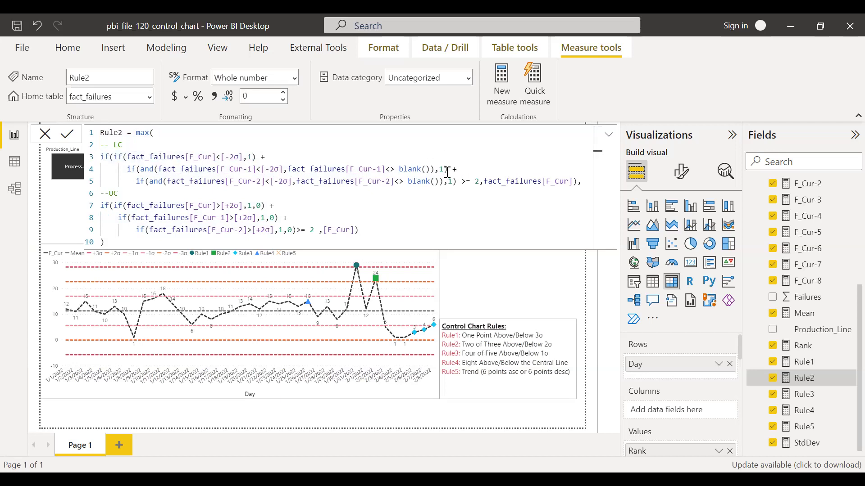
left_click_drag(445, 169, 101, 174)
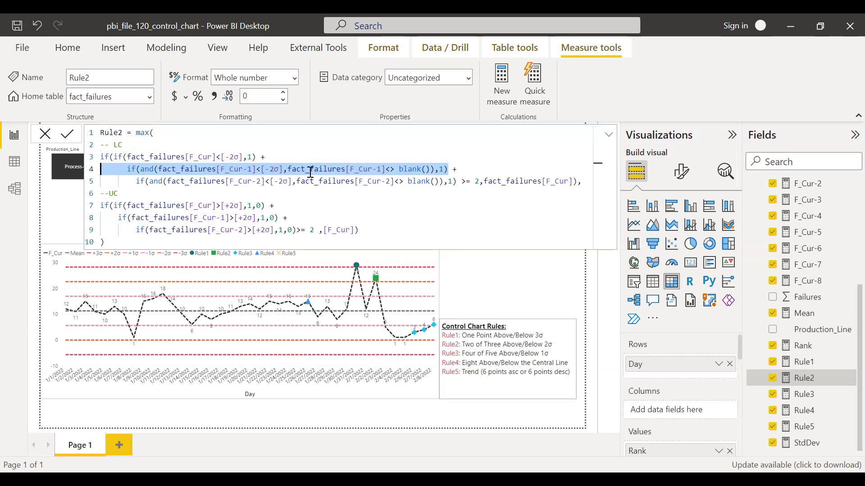
left_click(446, 169)
left_click_drag(457, 181, 137, 181)
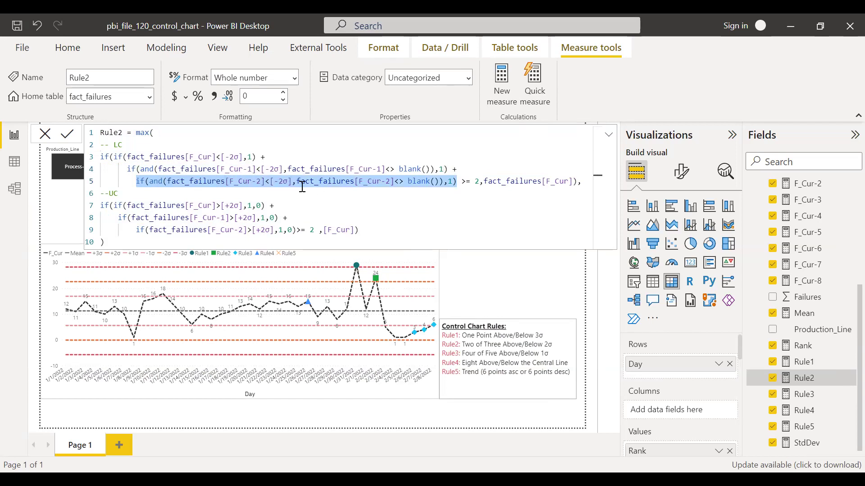
left_click(453, 181)
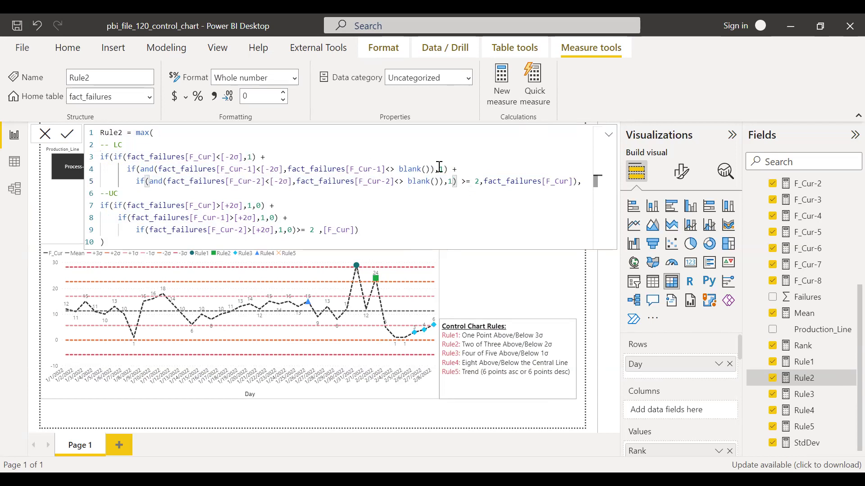
- Examine the Rule2 measure's F_Cur result and its UC conditions against +2σ, and compare them with the table's 2/2/2022 row
left_click_drag(582, 181, 484, 181)
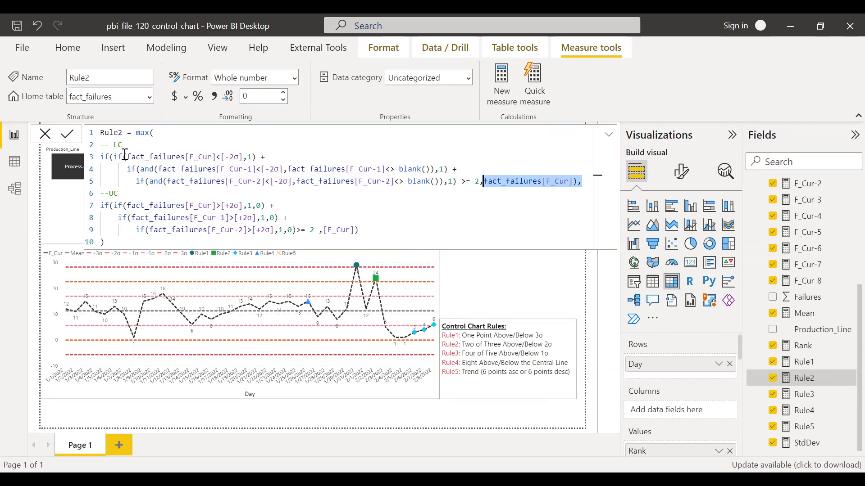
left_click_drag(374, 235, 100, 193)
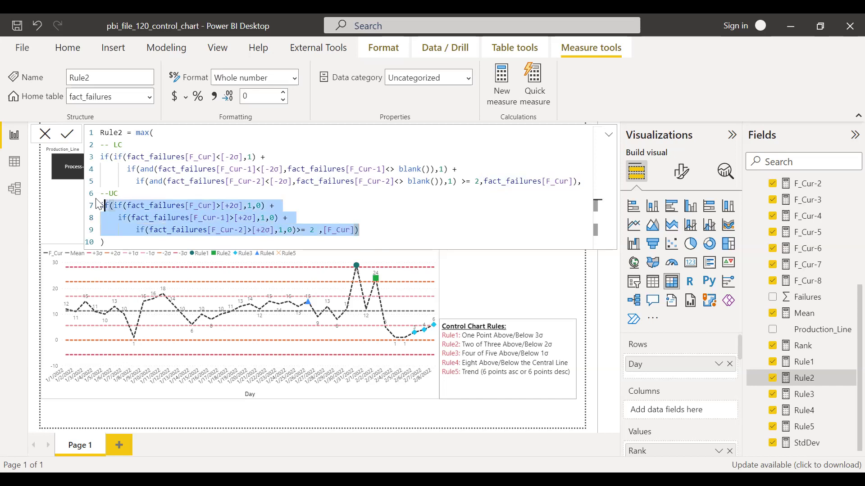
left_click(314, 230)
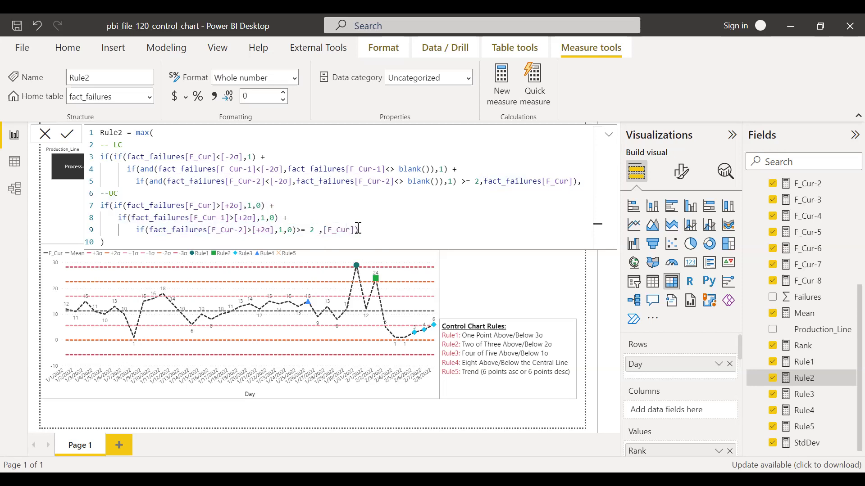
left_click(607, 138)
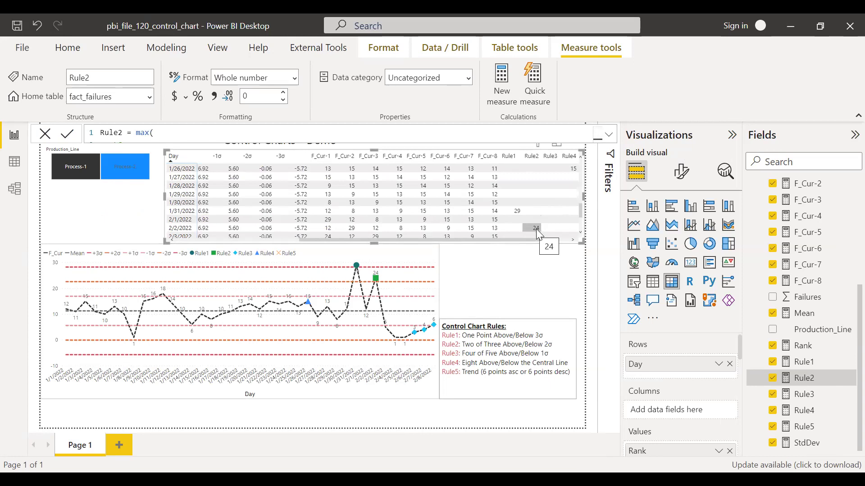
left_click(277, 239)
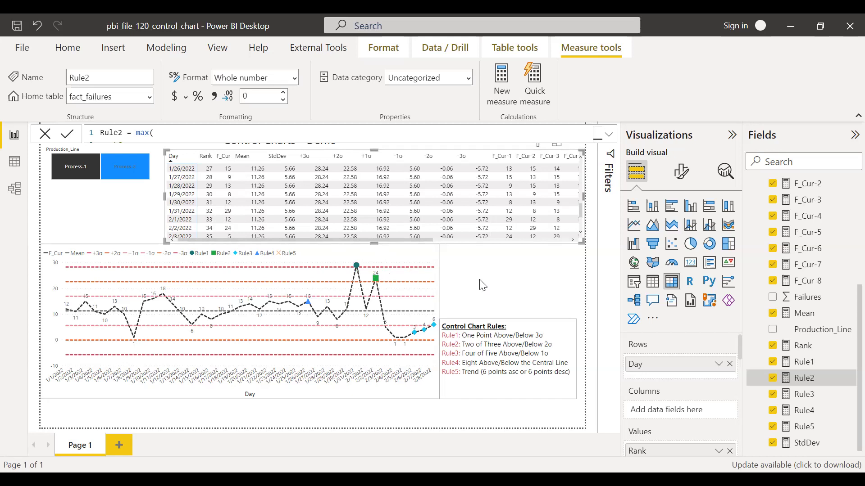
- Review the full formulas of the Rule3 and Rule4 measures, focusing on Rule4's LC and UC blocks that compare F_Cur through F_Cur-7 with Mean
left_click(811, 395)
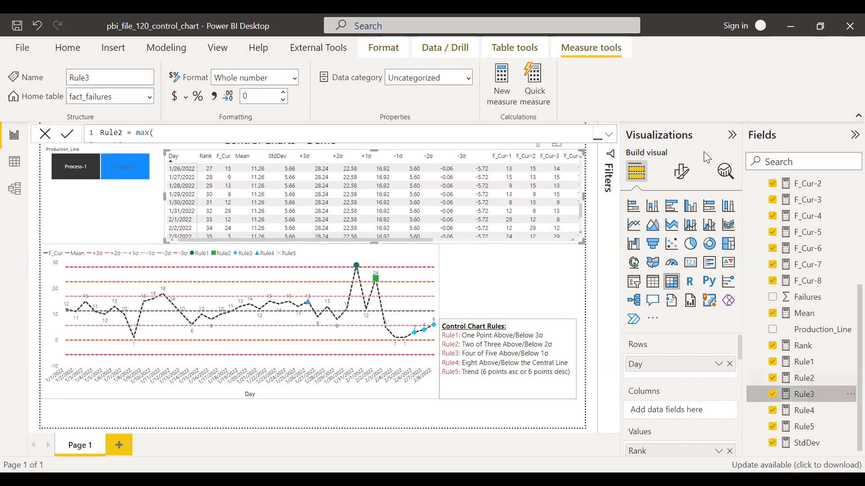
left_click(609, 136)
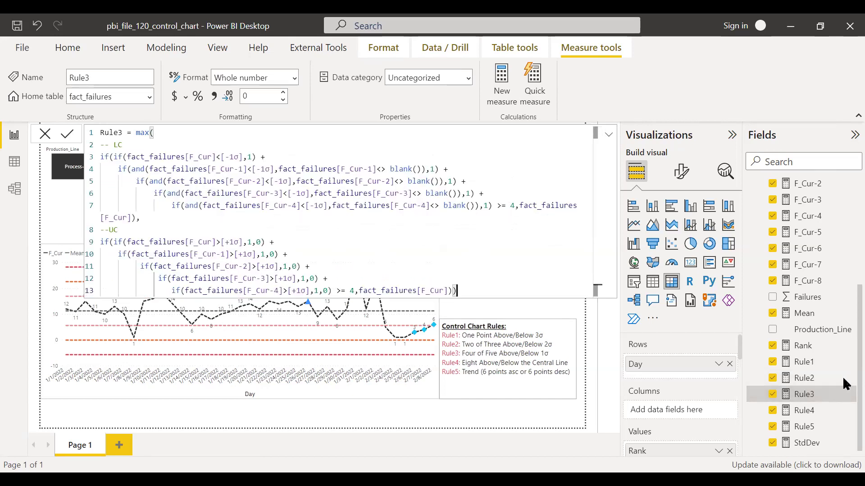
left_click(806, 412)
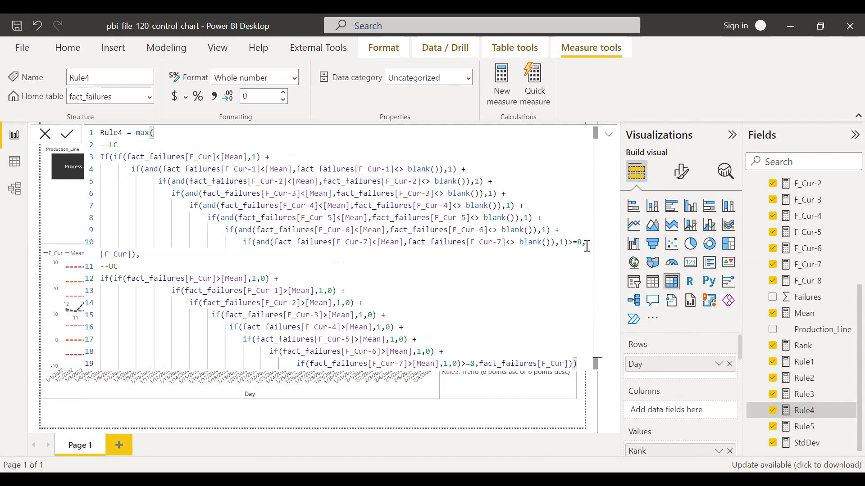
left_click(352, 217)
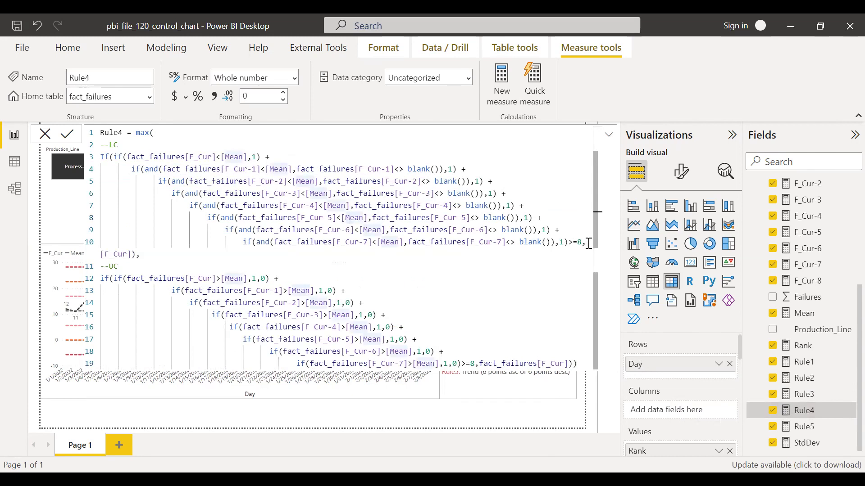
left_click_drag(586, 243, 98, 156)
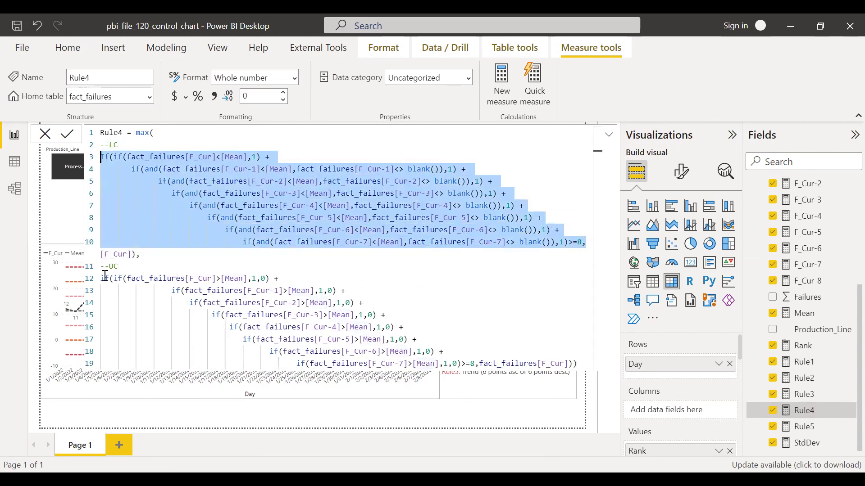
left_click_drag(103, 275, 578, 364)
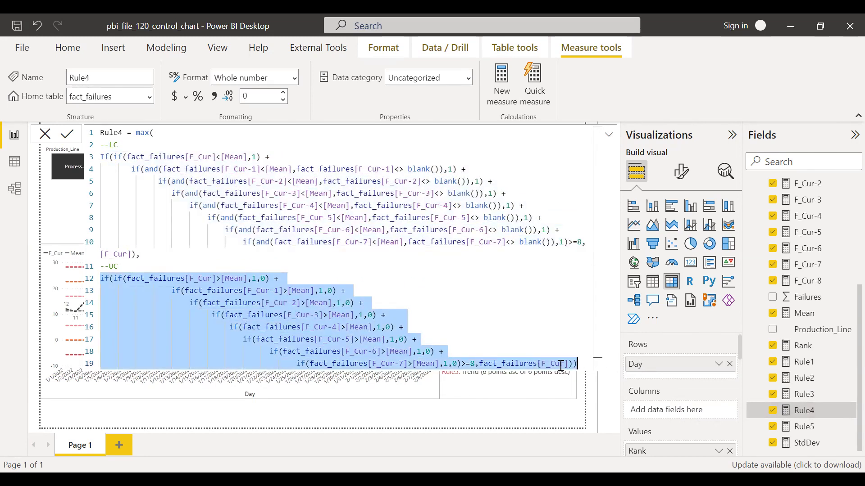
left_click(609, 135)
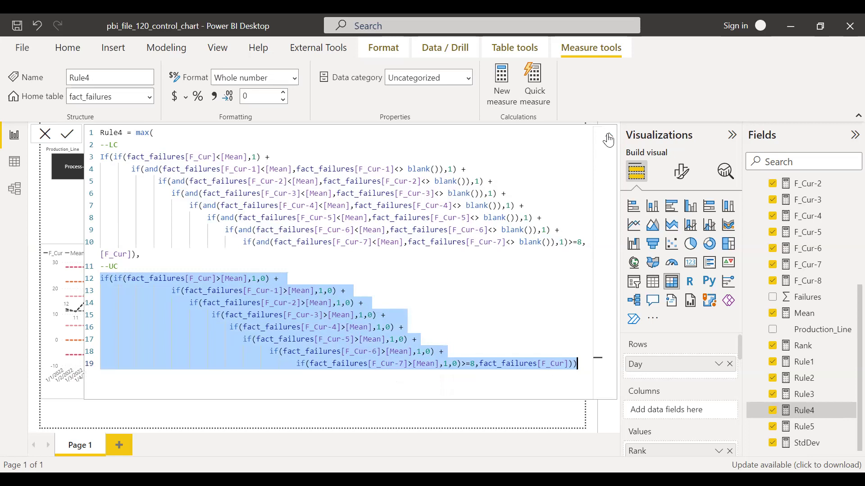
left_click(609, 139)
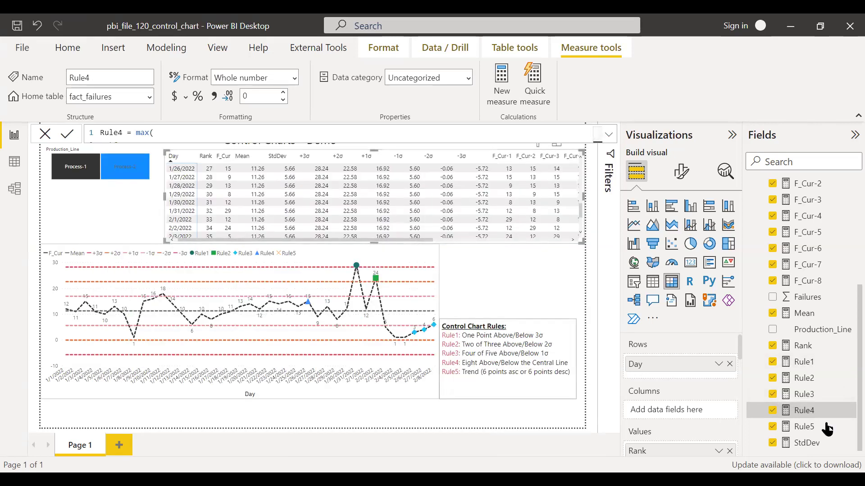
- Review the full formula of the Rule5 measure, focusing on the asc block that compares consecutive F_Cur values
left_click(811, 431)
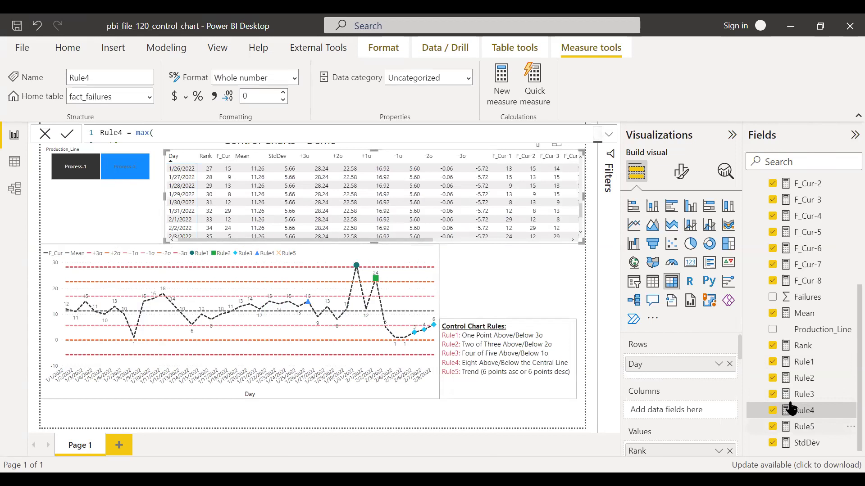
left_click(609, 137)
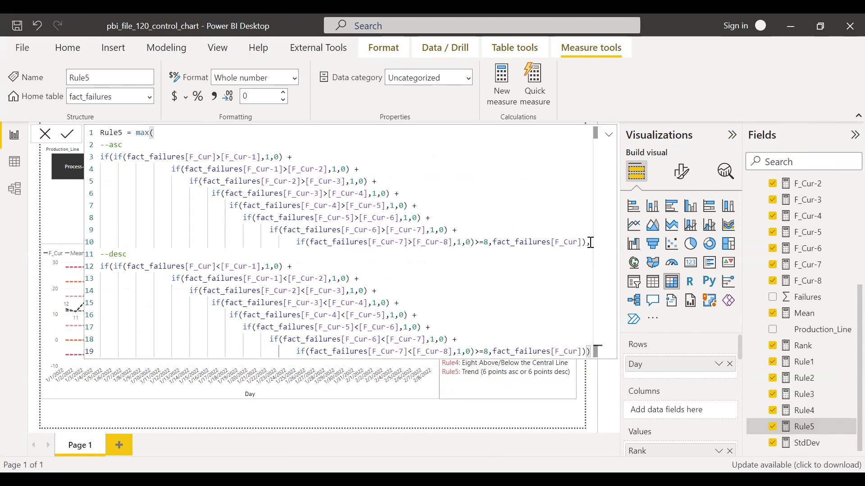
left_click_drag(590, 242, 100, 144)
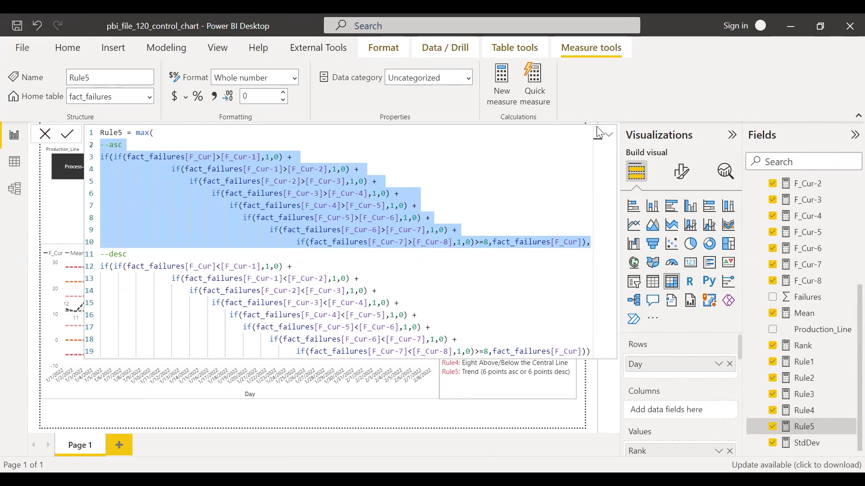
left_click(606, 139)
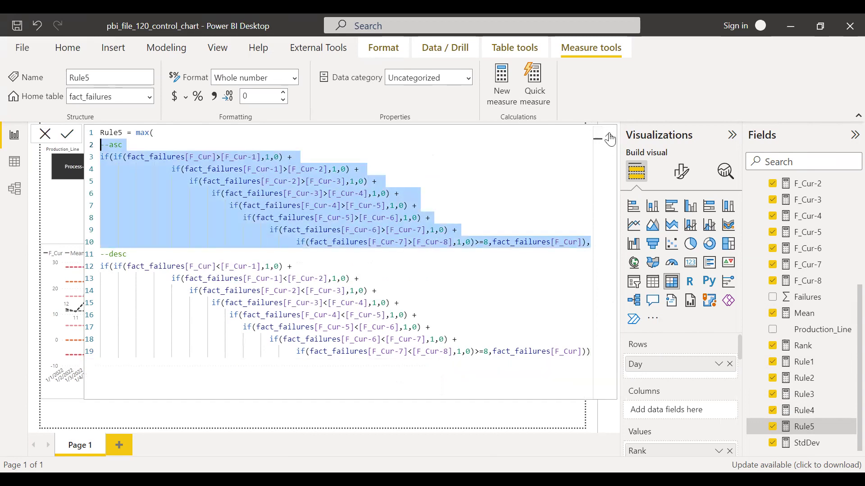
left_click(609, 134)
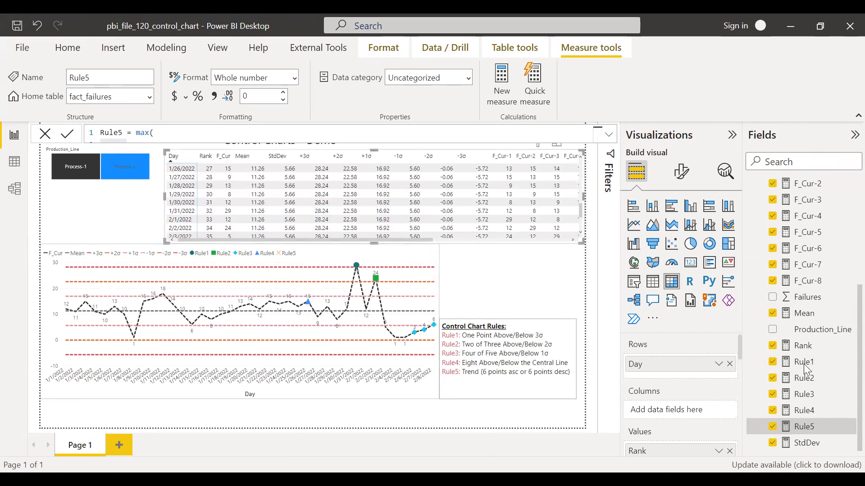
- View the line chart's value fields through Rule5 and the Rule1 to Rule5 columns in the report table
left_click(359, 251)
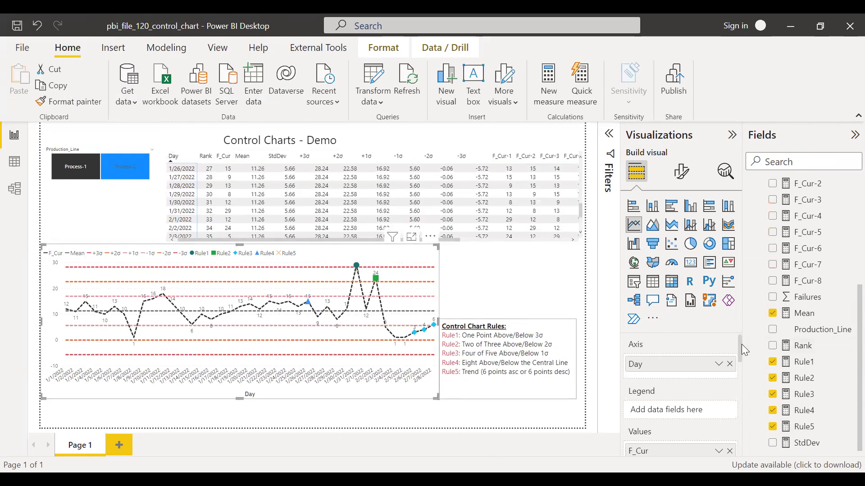
scroll(742, 401, "down", 10)
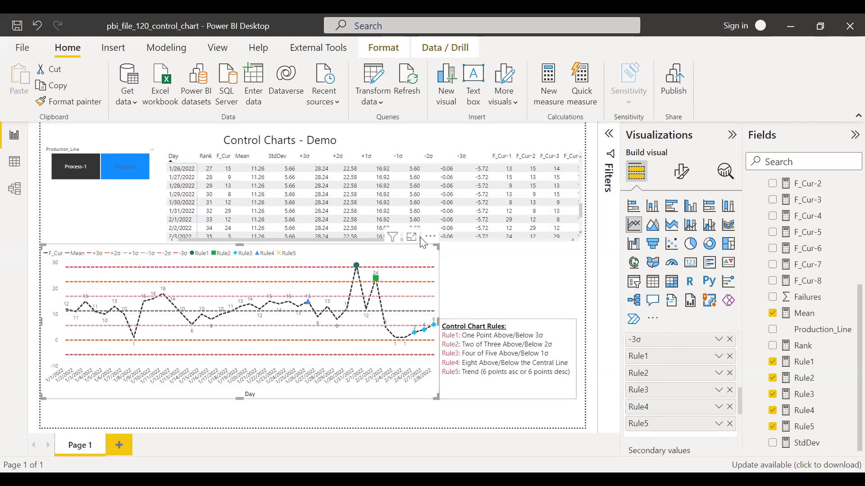
mouse_move(395, 240)
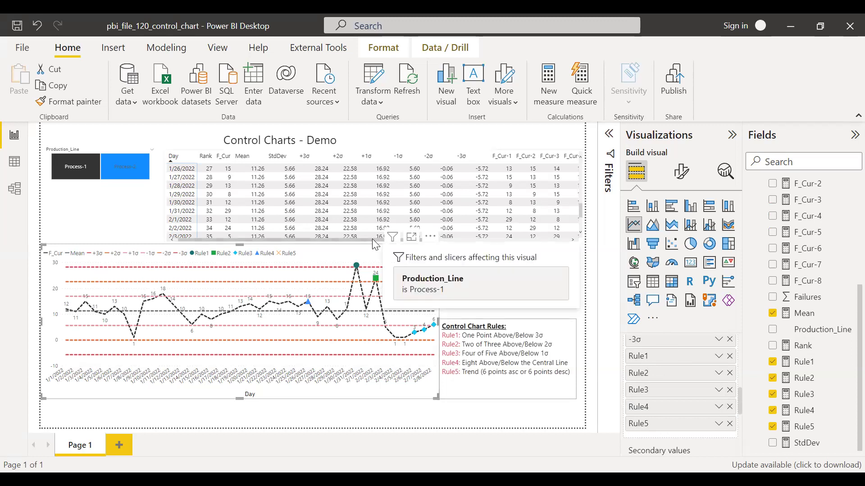
scroll(373, 202, "right", 2)
left_click(596, 299)
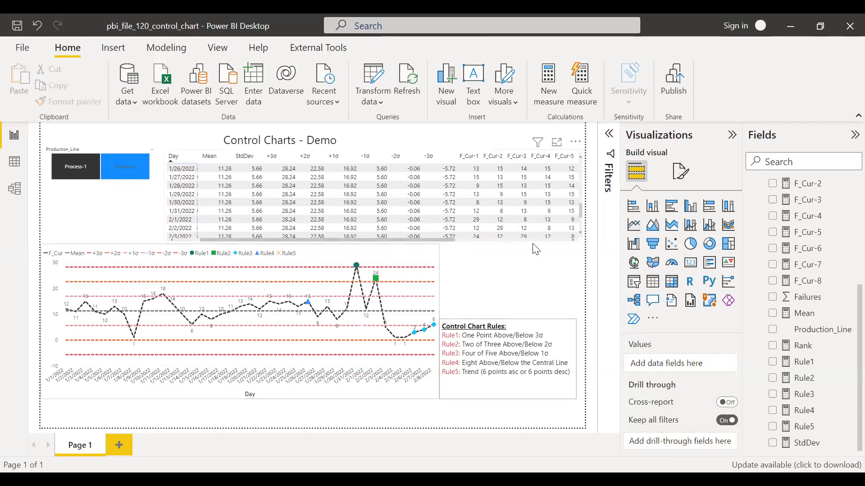
left_click(569, 242)
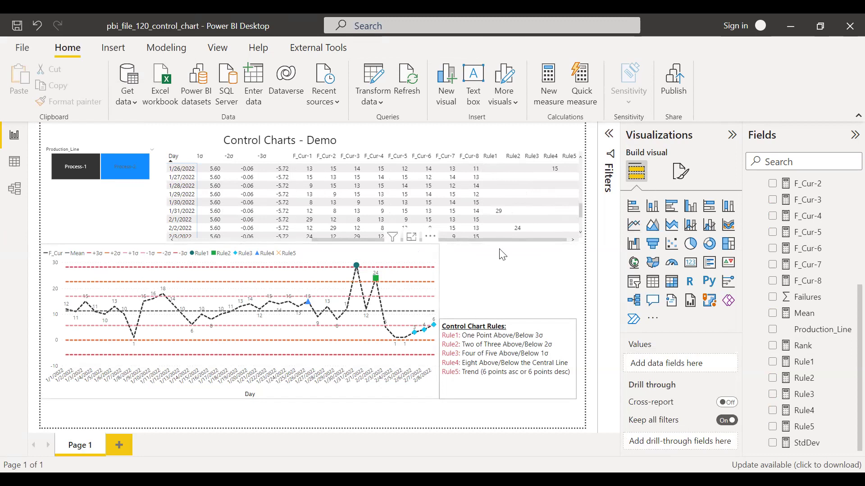
- Inspect the line chart's marker formatting for the Mean and +3σ series
left_click(679, 172)
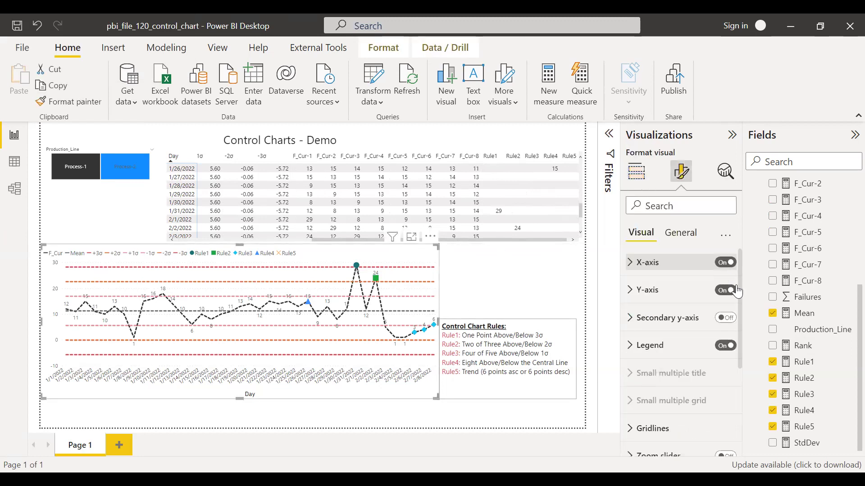
scroll(743, 295, "down", 1)
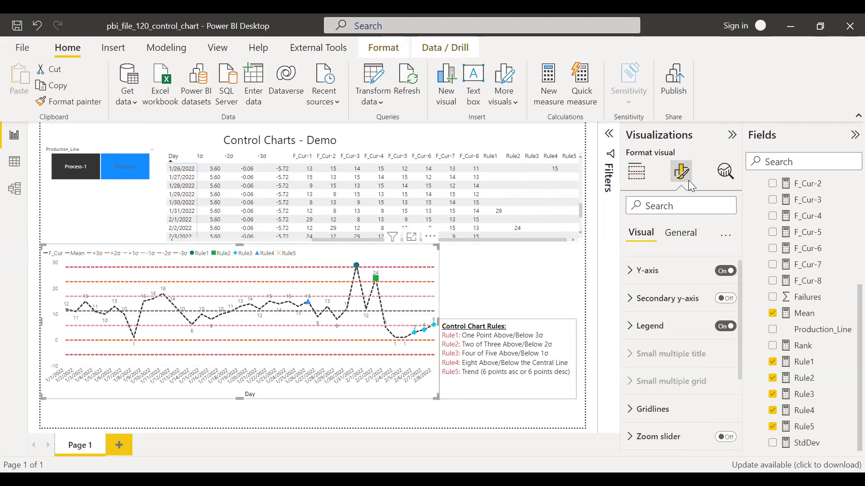
scroll(739, 373, "down", 3)
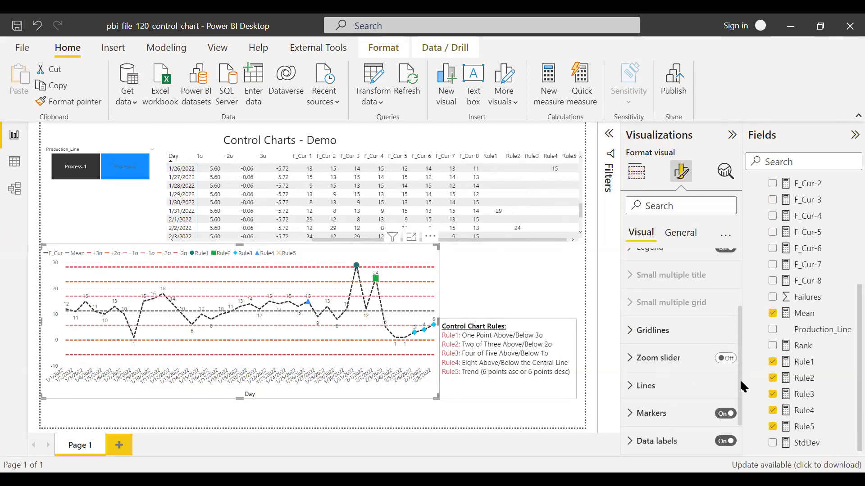
scroll(740, 405, "down", 2)
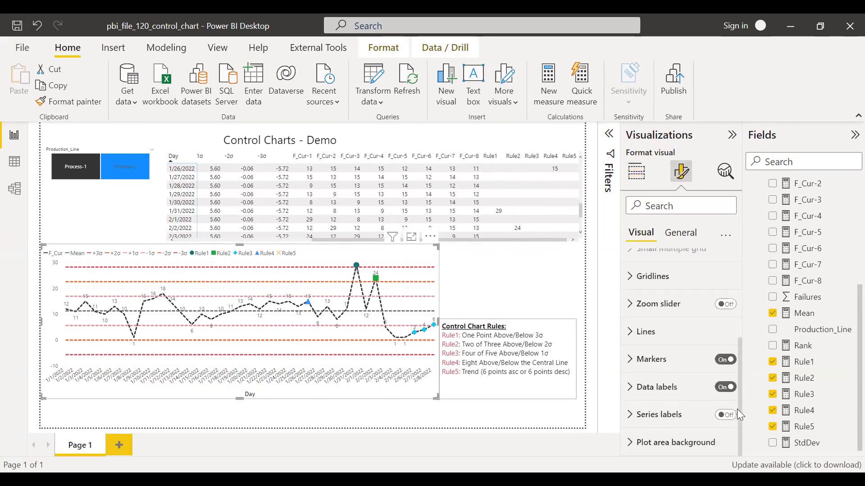
left_click(629, 363)
scroll(739, 369, "down", 4)
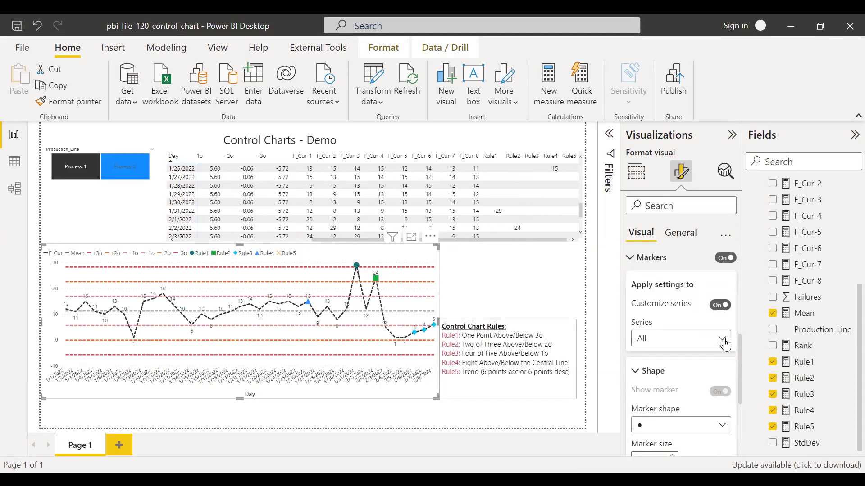
left_click(723, 345)
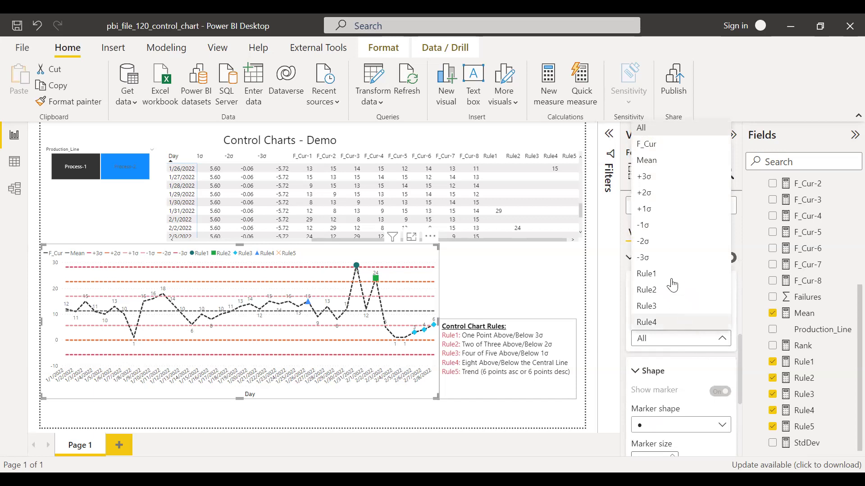
left_click(657, 161)
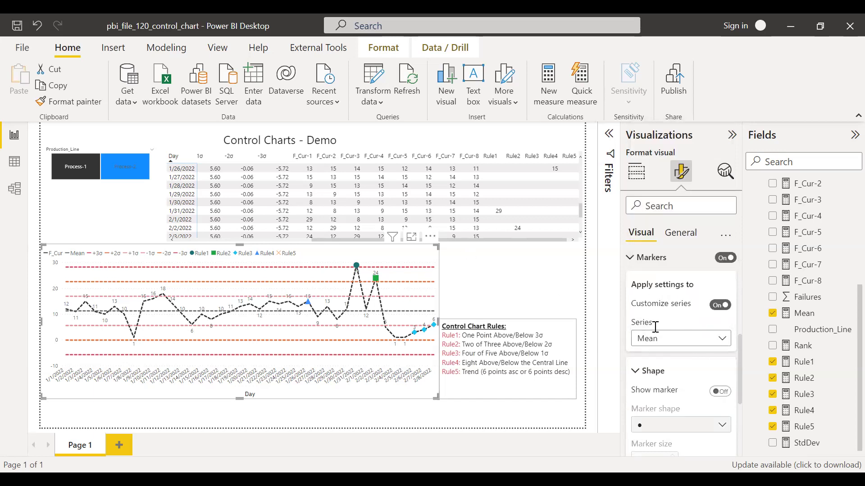
left_click(725, 341)
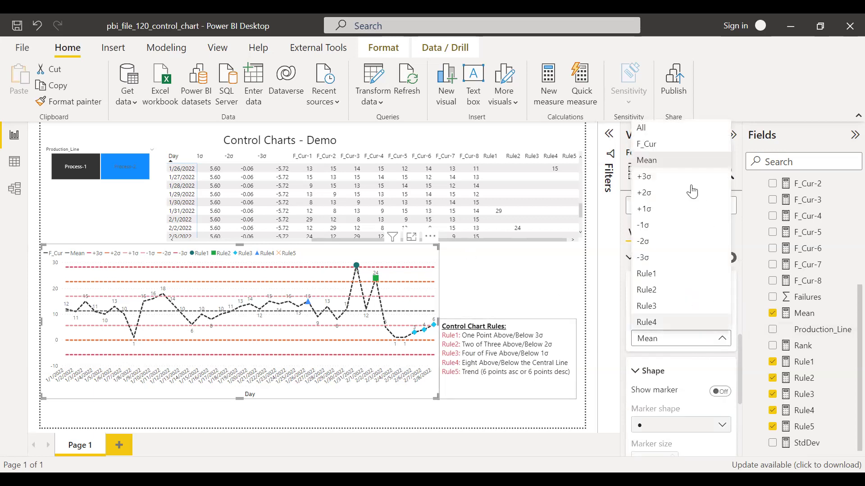
left_click(660, 175)
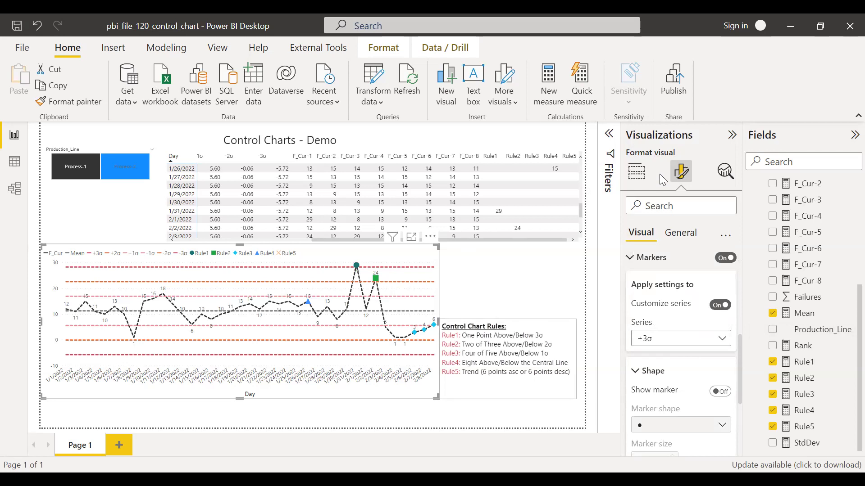
- Inspect the marker shape, size and color settings of the Rule1 series
left_click(722, 340)
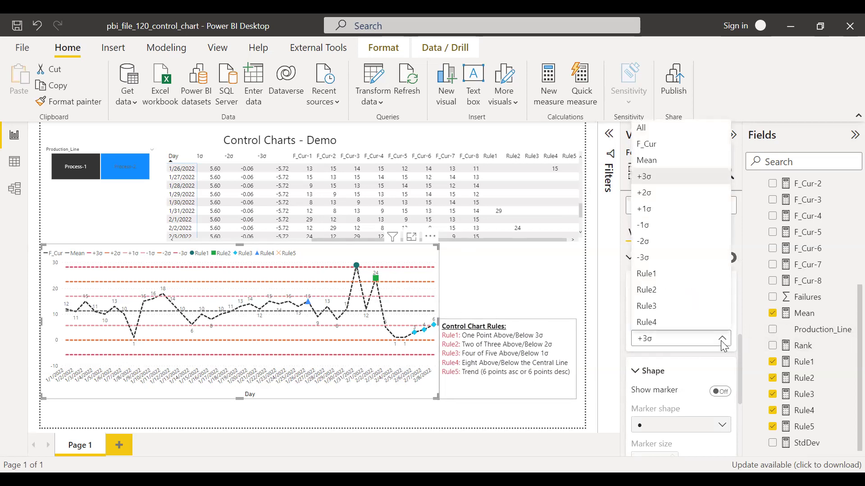
left_click(656, 275)
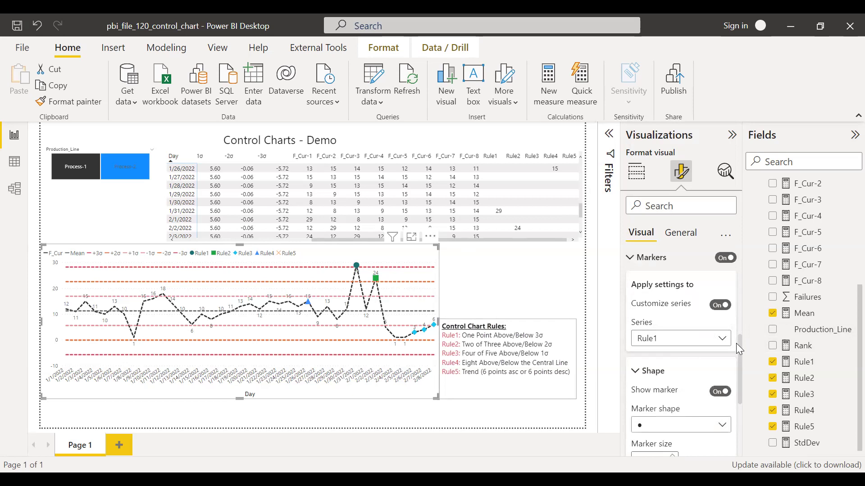
left_click_drag(739, 348, 739, 386)
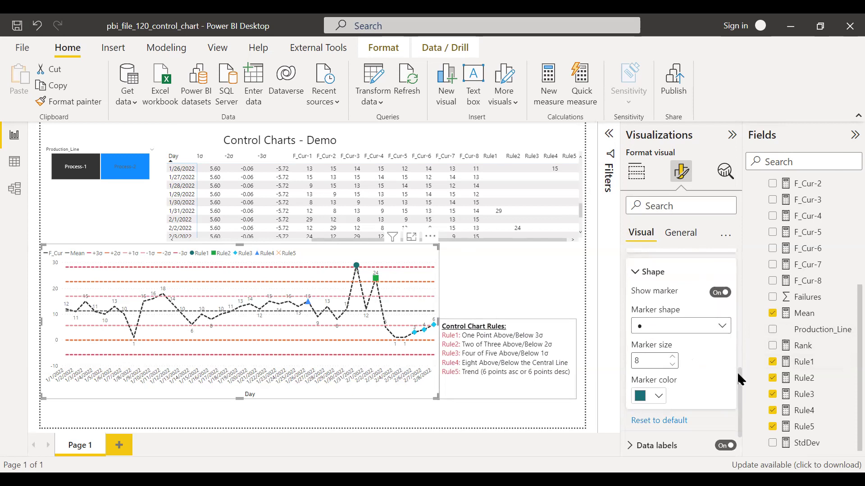
- Inspect the marker shape, size and color settings of the Rule2 series
scroll(737, 385, "down", 1)
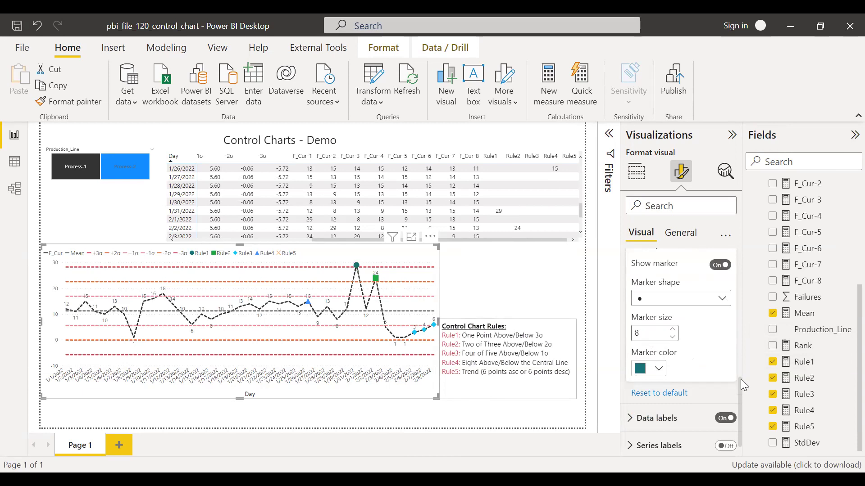
scroll(675, 342, "up", 2)
left_click(664, 276)
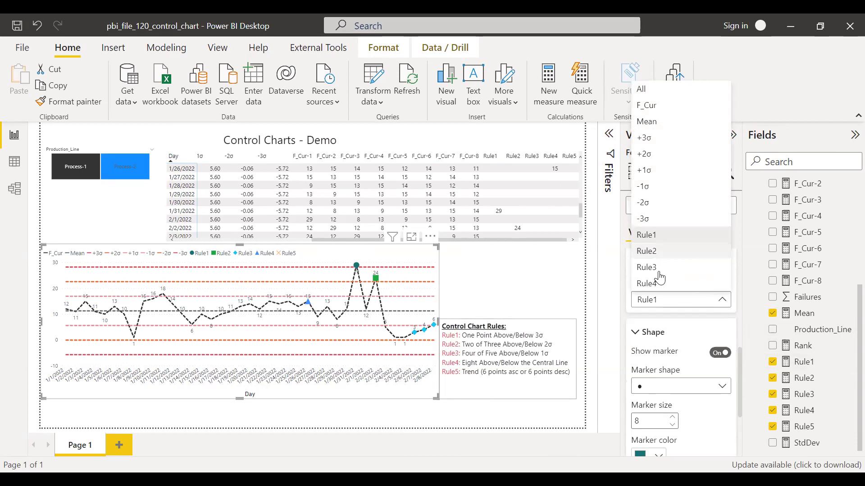
left_click(651, 253)
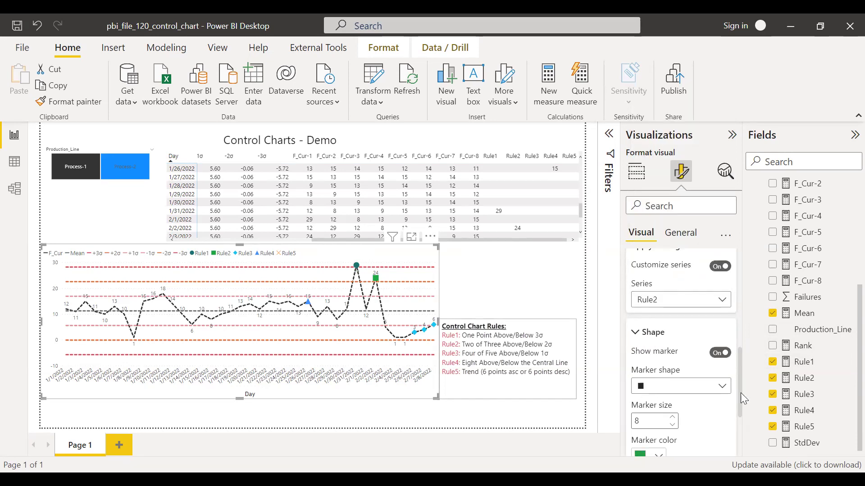
scroll(738, 402, "down", 1)
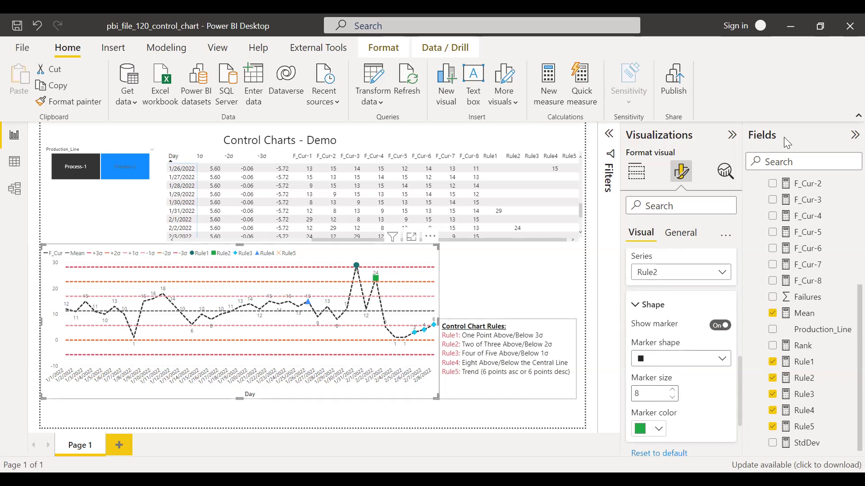
- Collapse the Visualizations and Fields panes, deselect the line chart and examine its Rule1 and Rule2 markers
left_click(743, 139)
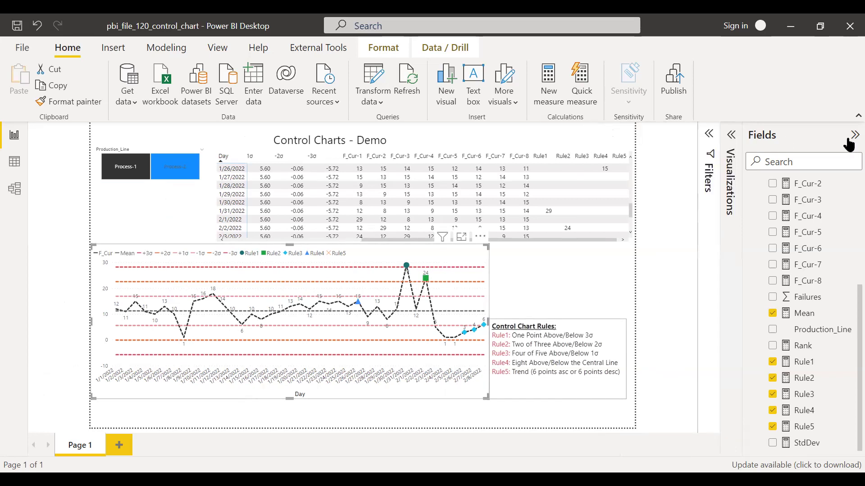
left_click(854, 135)
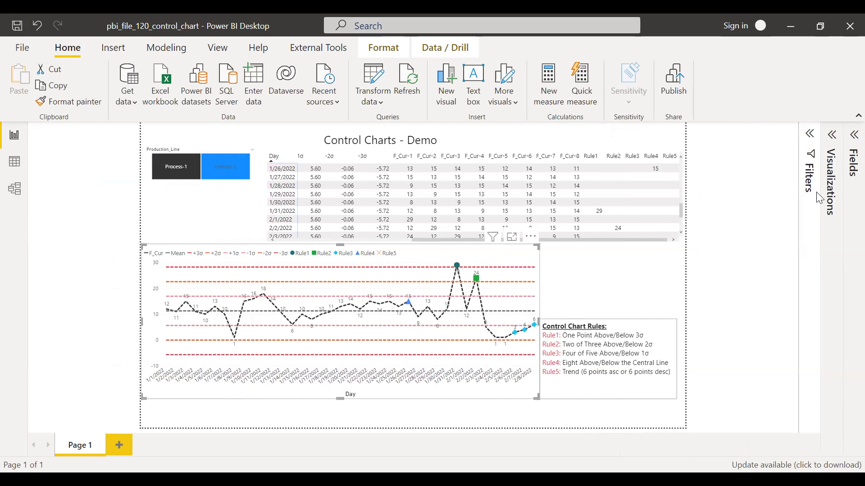
left_click(470, 243)
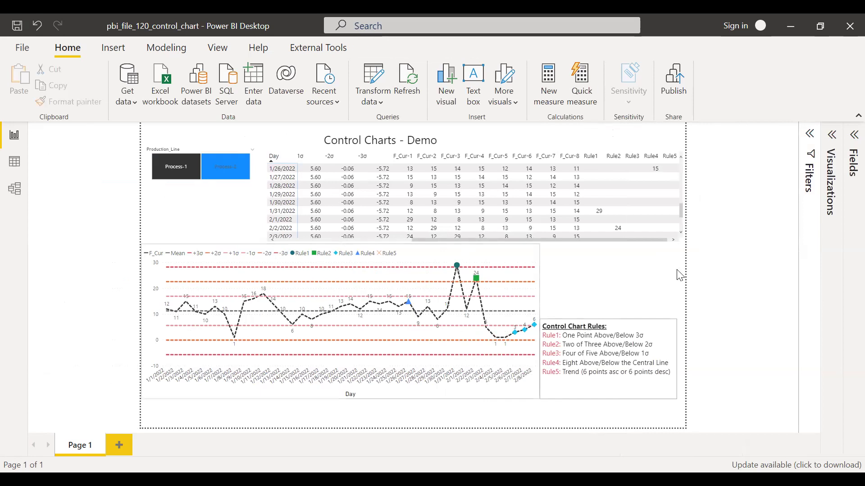
mouse_move(646, 248)
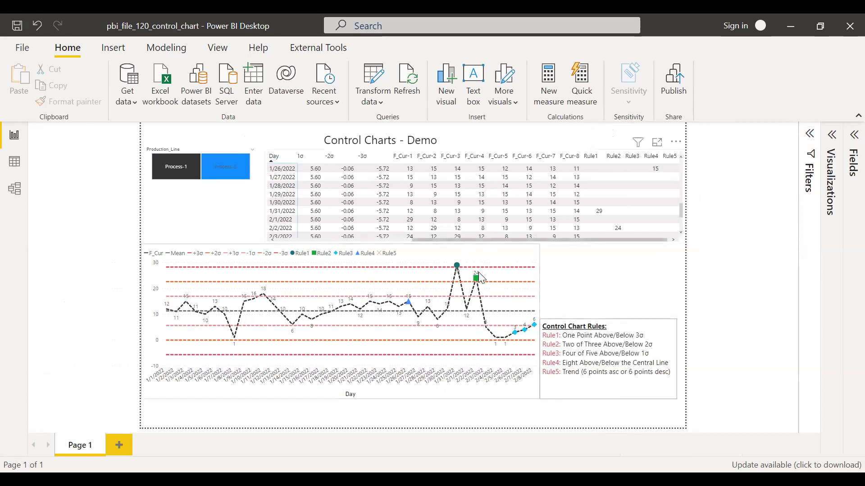
mouse_move(448, 275)
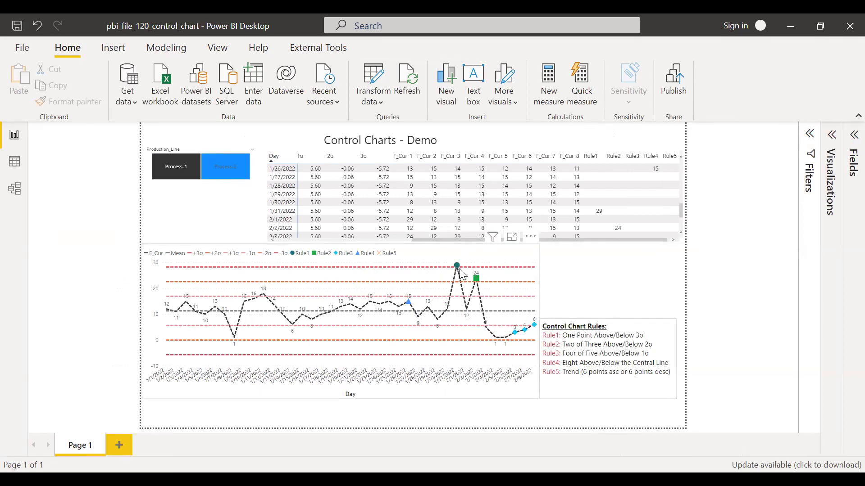